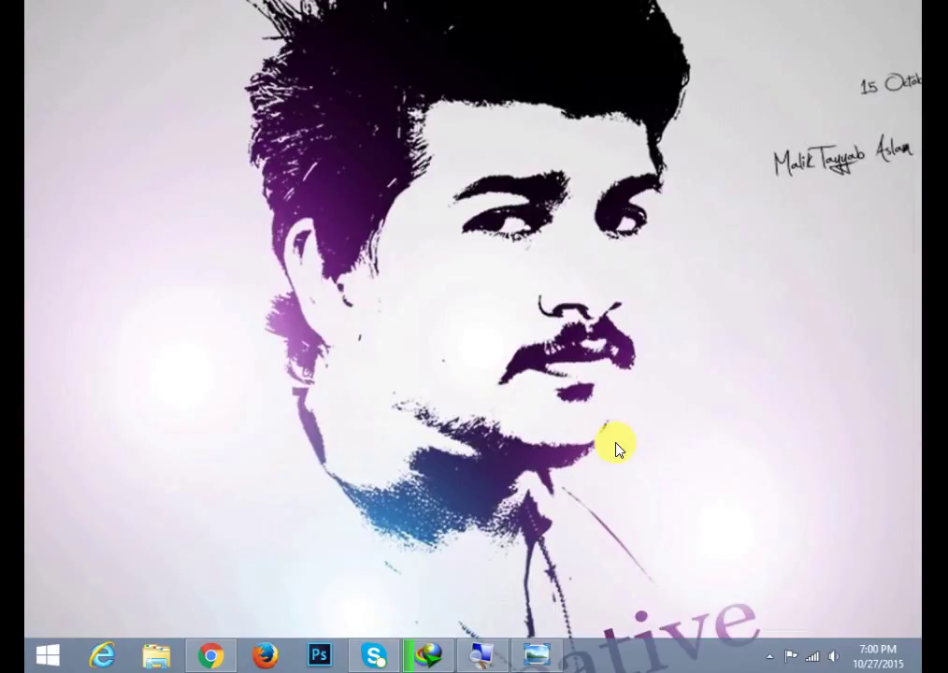
- Refresh the desktop and preview the finished Creative portrait in Windows Photo Viewer
right_click(534, 423)
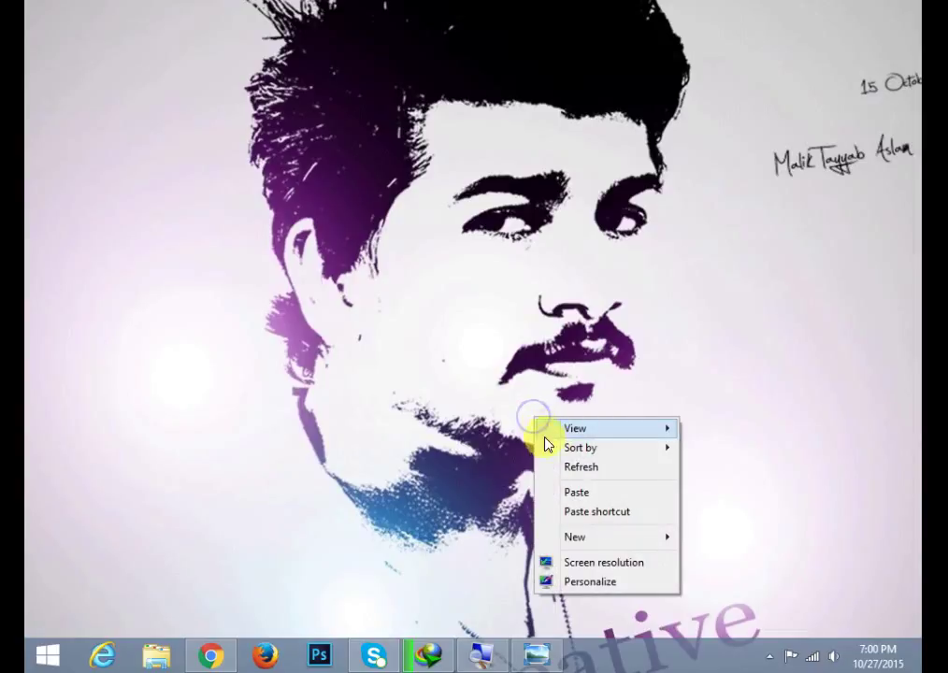
left_click(556, 464)
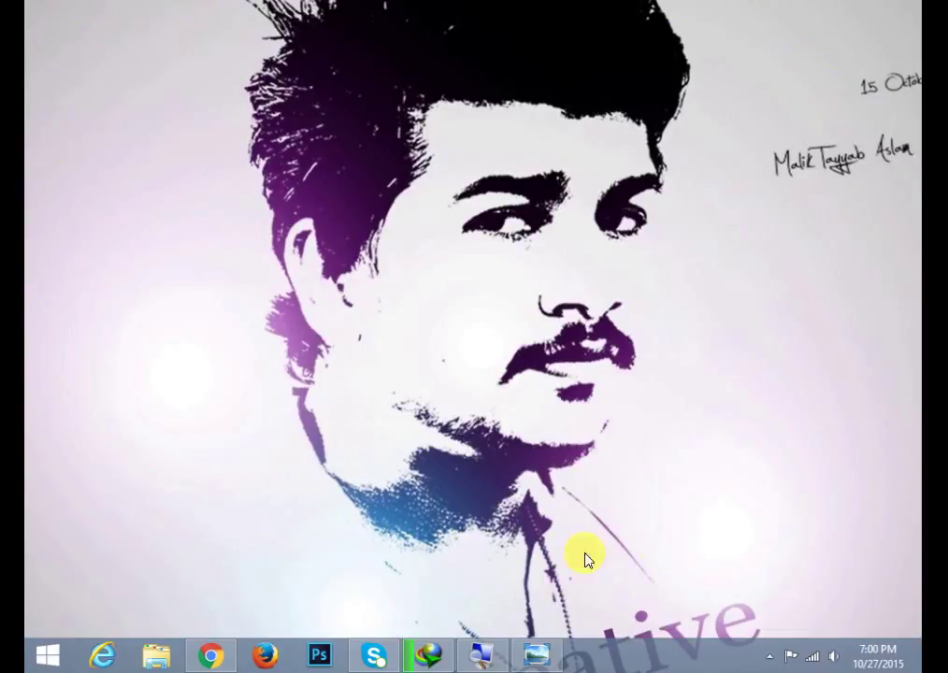
left_click(538, 654)
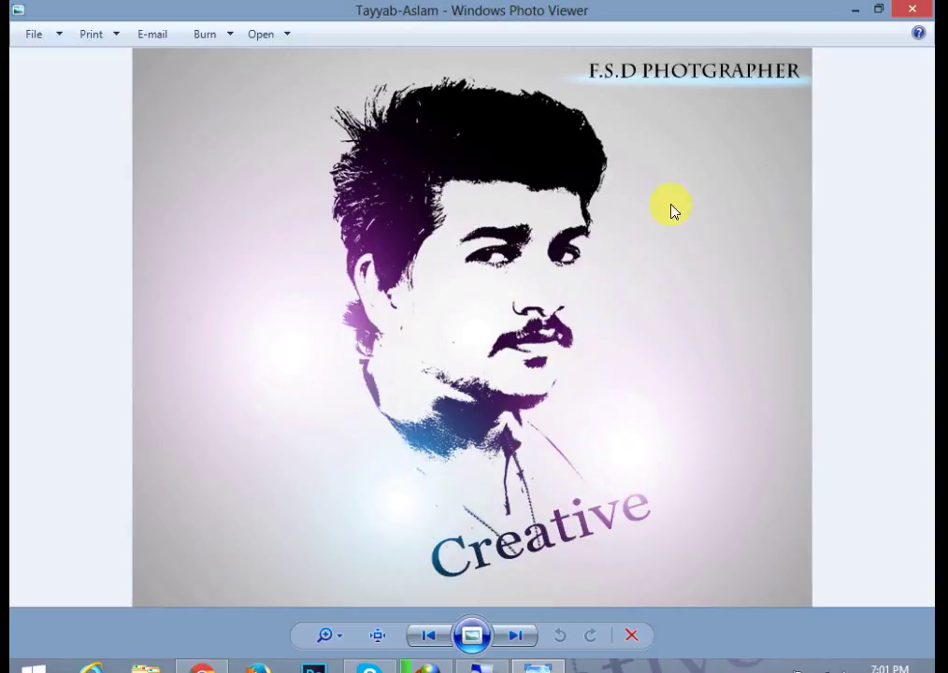
- Minimize Photo Viewer and refresh the desktop
left_click(559, 660)
right_click(693, 378)
left_click(735, 428)
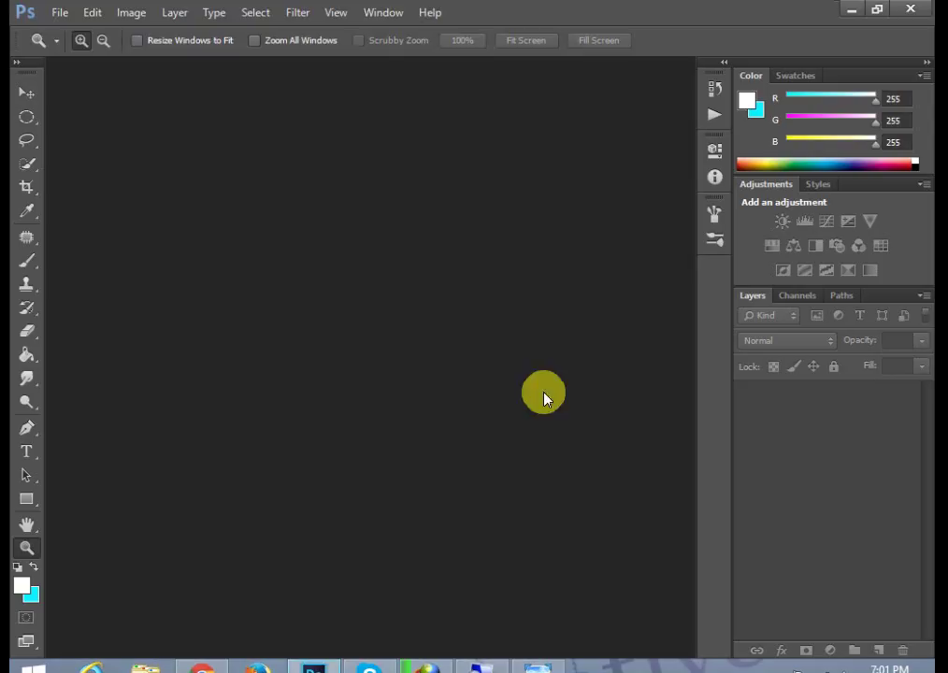
- Open the photo DSC_0190 through File > Open
left_click(60, 12)
left_click(75, 51)
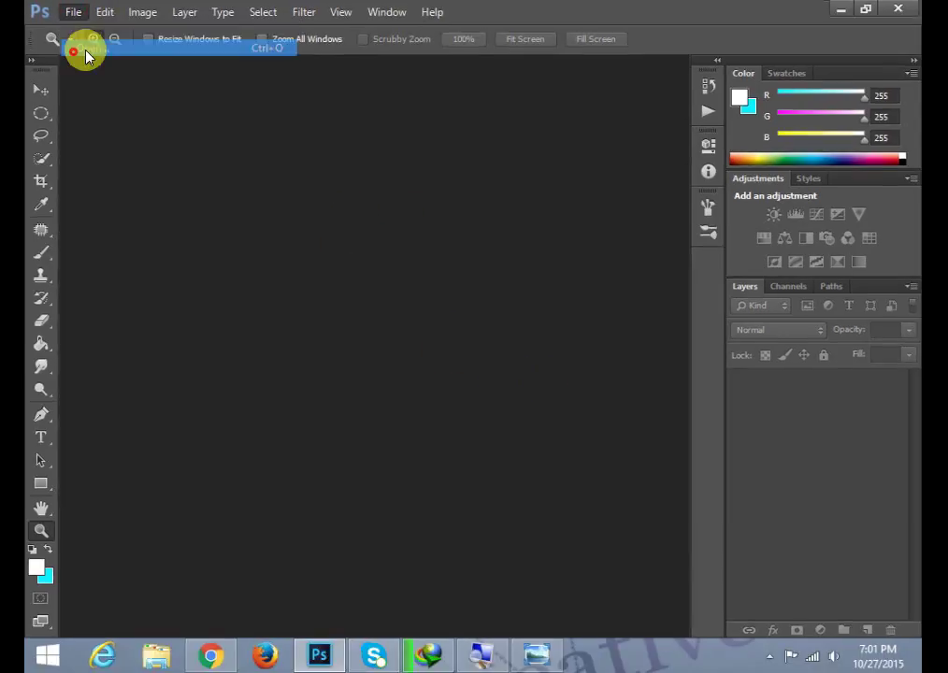
mouse_move(477, 149)
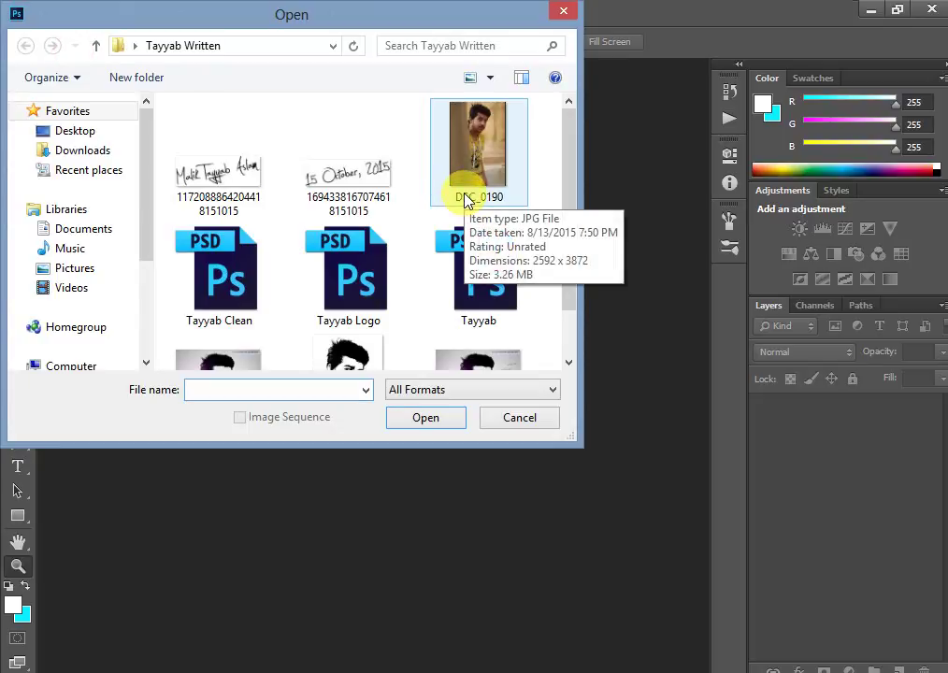
left_click(467, 199)
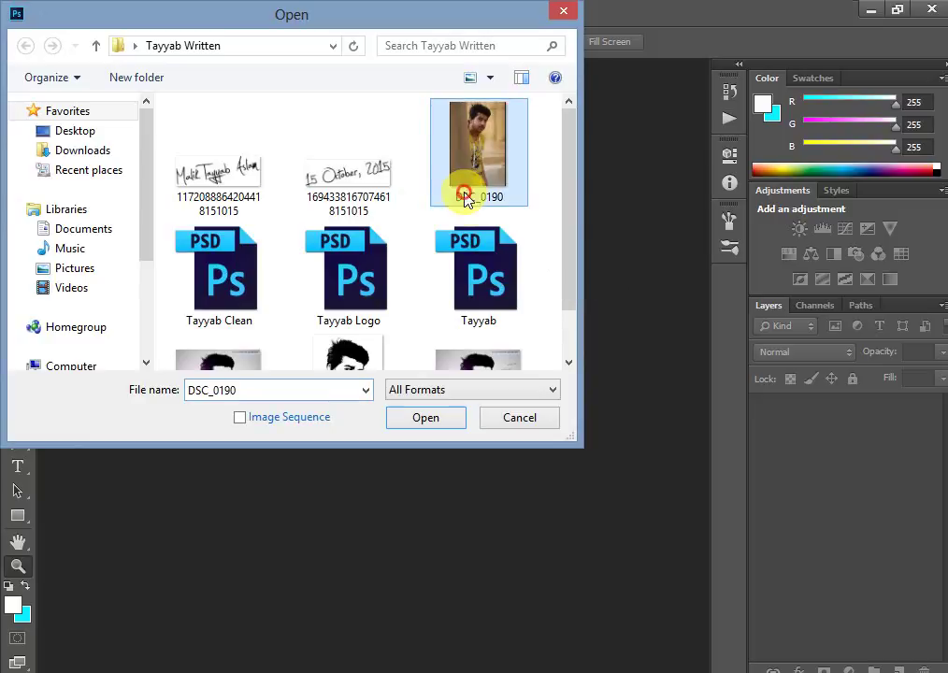
left_click(450, 426)
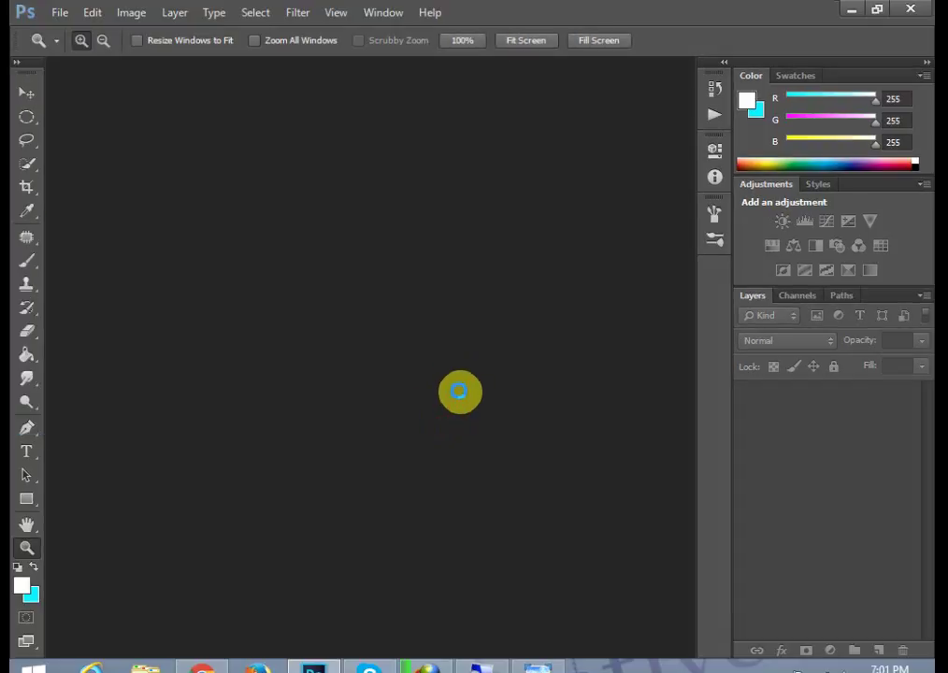
- Crop DSC_0190 to a tighter head-and-shoulders frame from the bottom, right and left
left_click(27, 186)
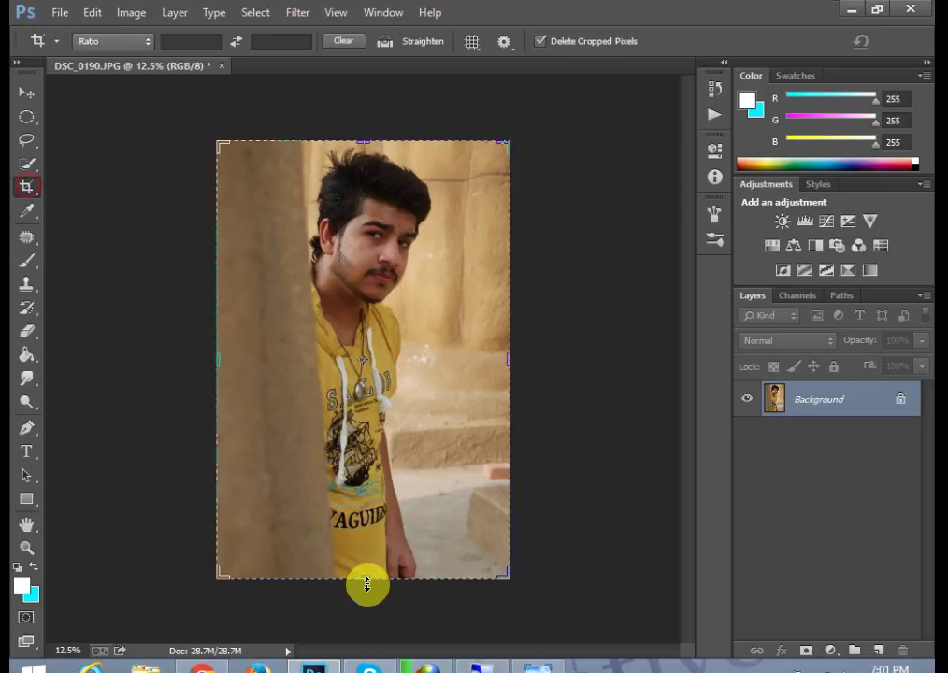
left_click_drag(366, 584, 367, 472)
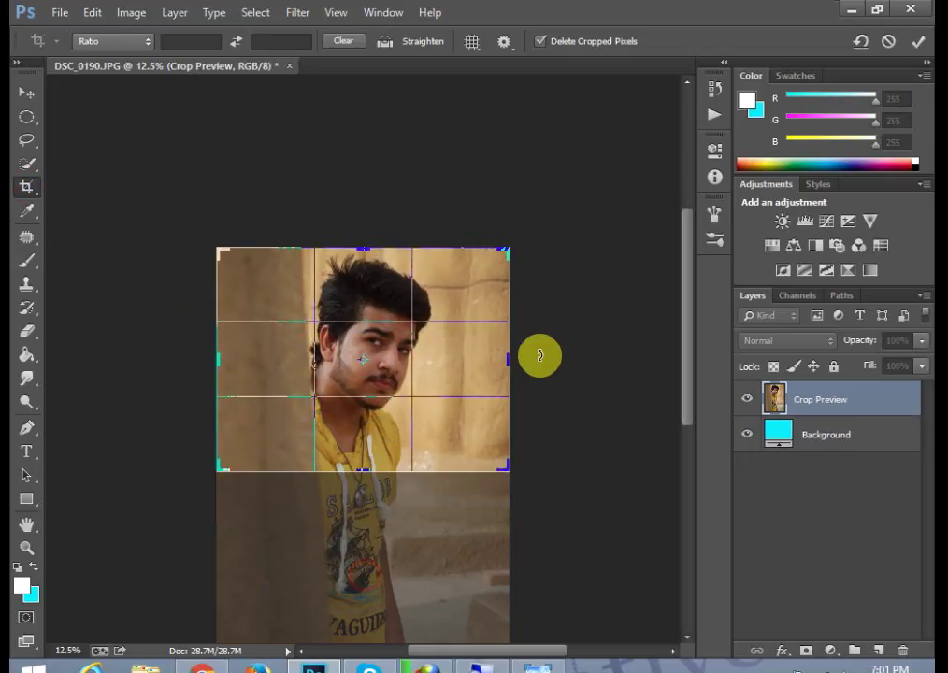
left_click_drag(505, 356, 479, 359)
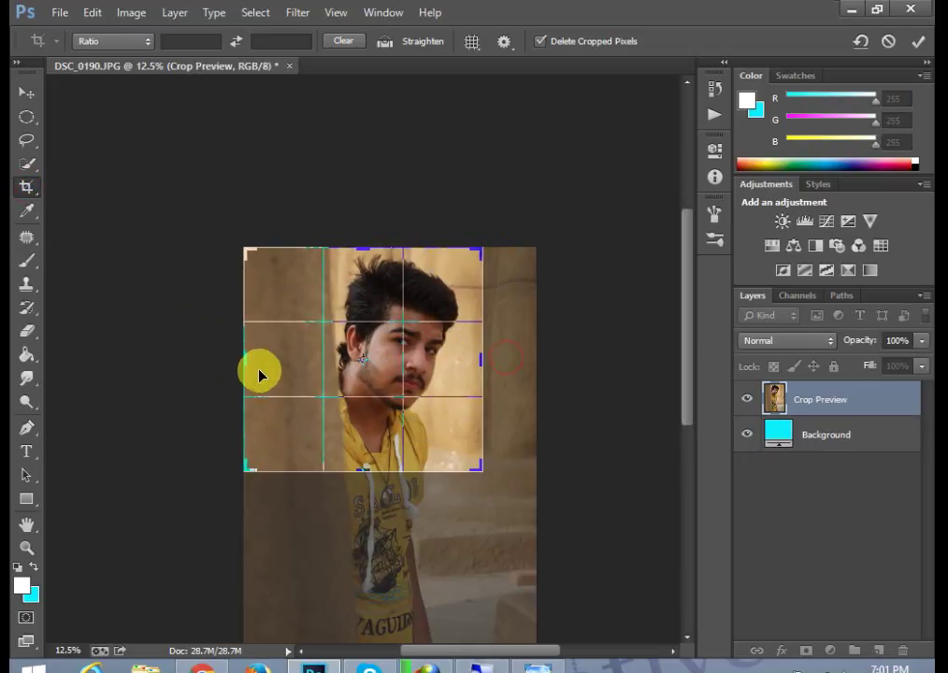
left_click_drag(244, 360, 279, 359)
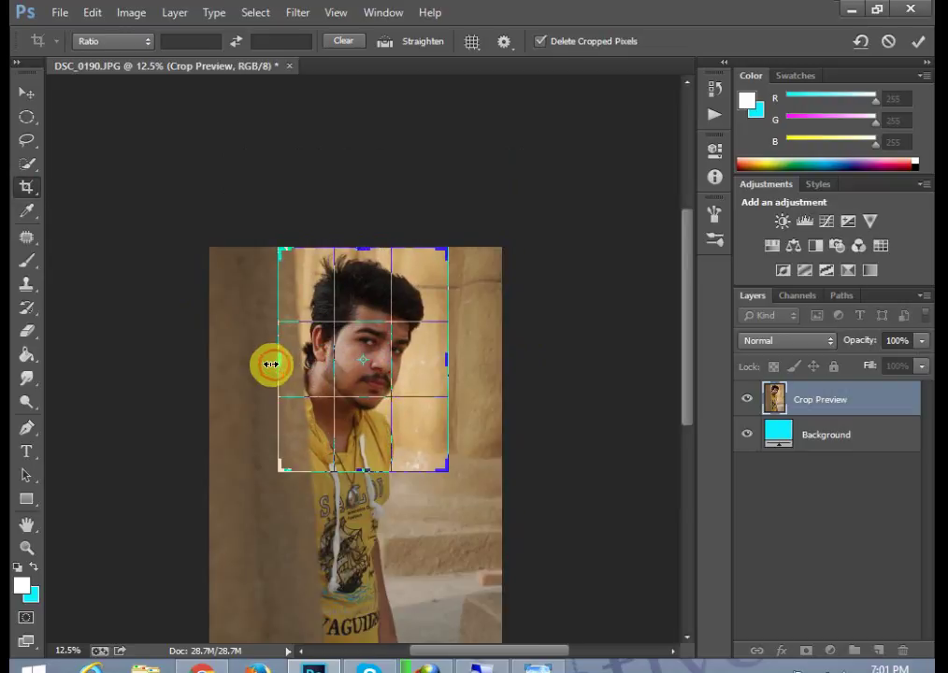
right_click(388, 430)
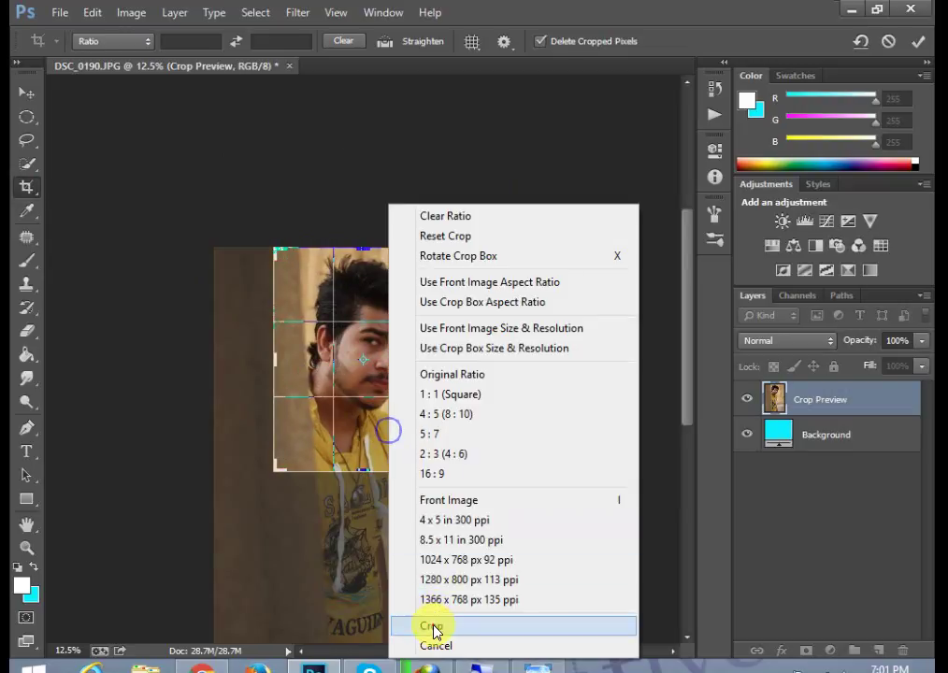
left_click(433, 629)
- Fit the cropped image on screen using the Zoom tool
left_click(26, 548)
right_click(318, 373)
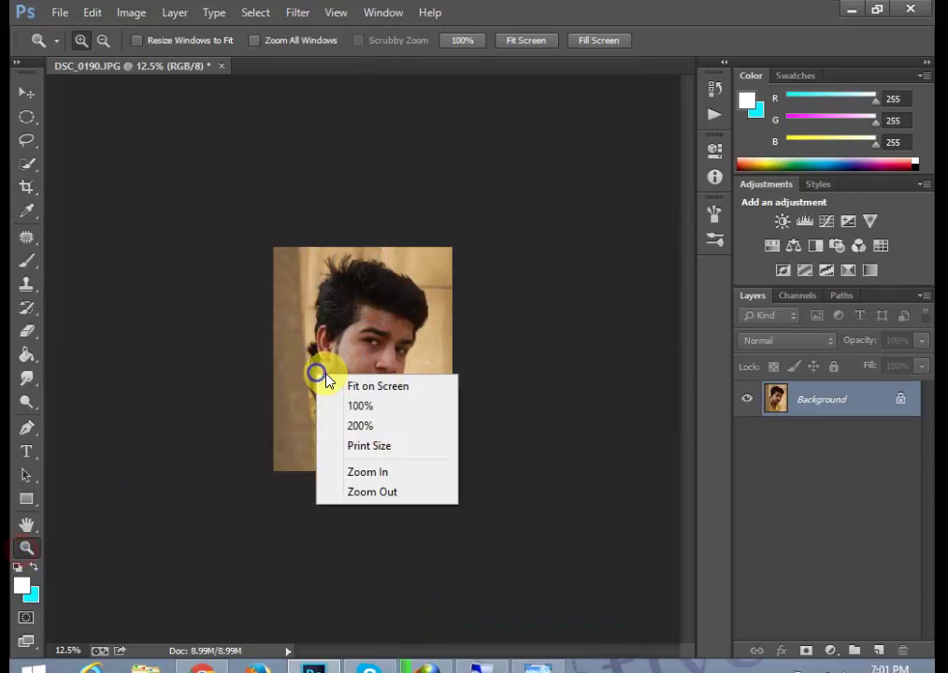
left_click(332, 386)
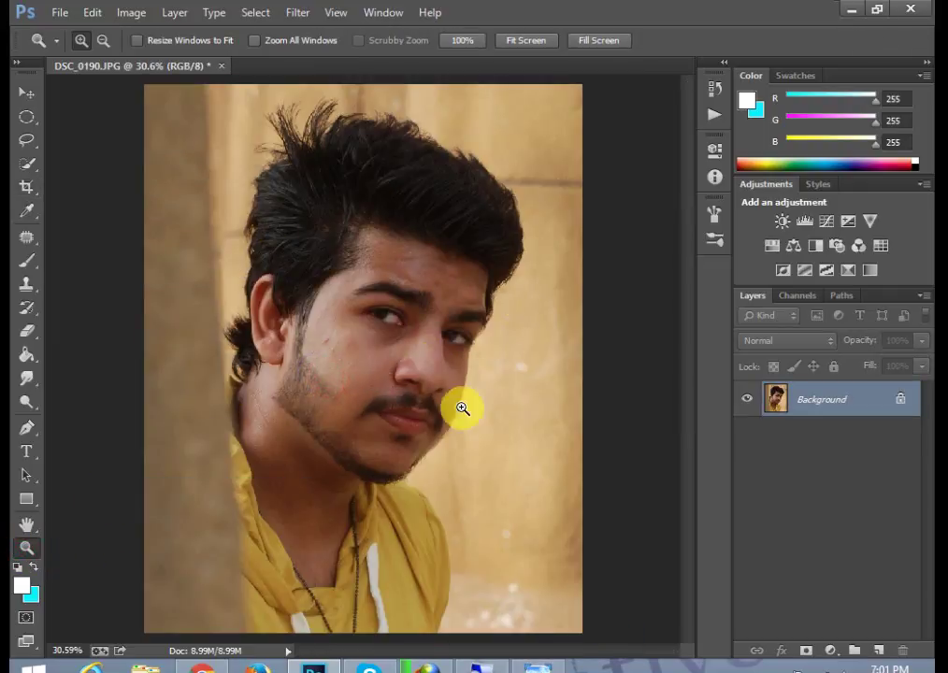
- Preview a Gradient Map adjustment and cancel it, keeping the original colours
left_click(140, 13)
mouse_move(158, 57)
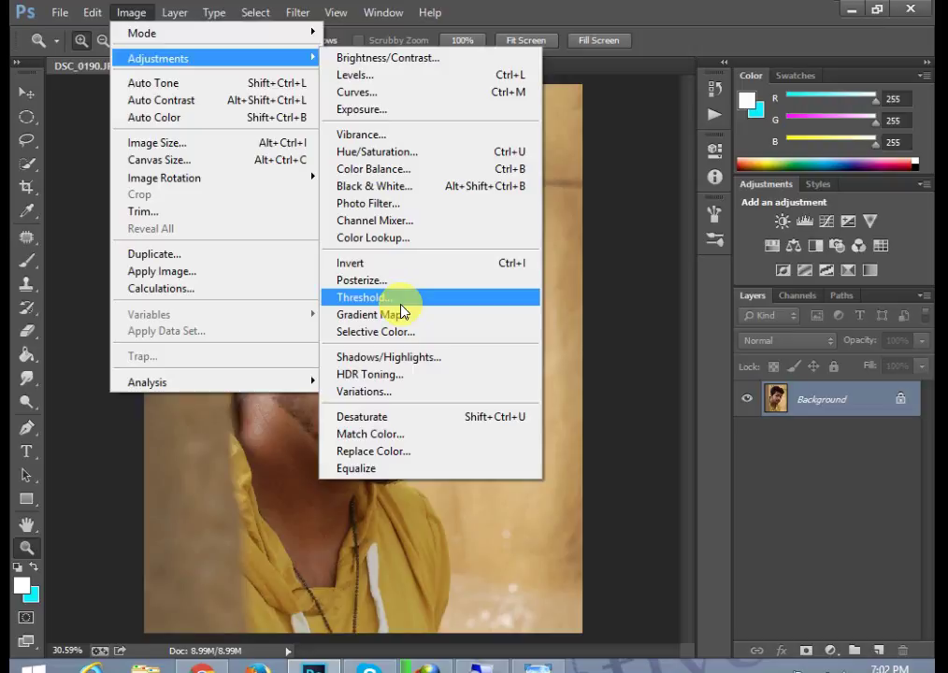
left_click(402, 314)
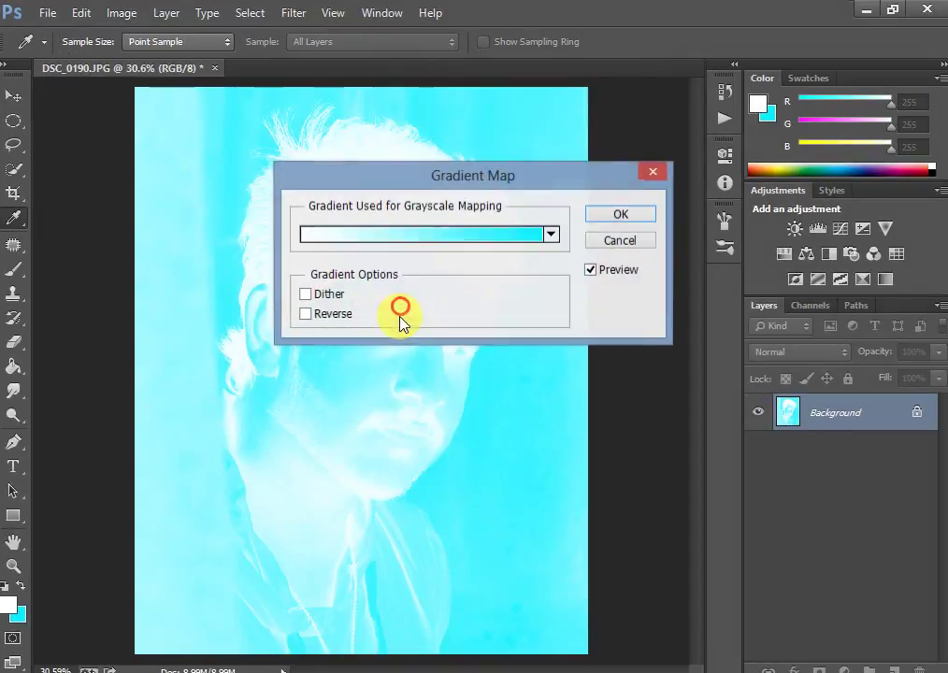
left_click(593, 239)
left_click(136, 13)
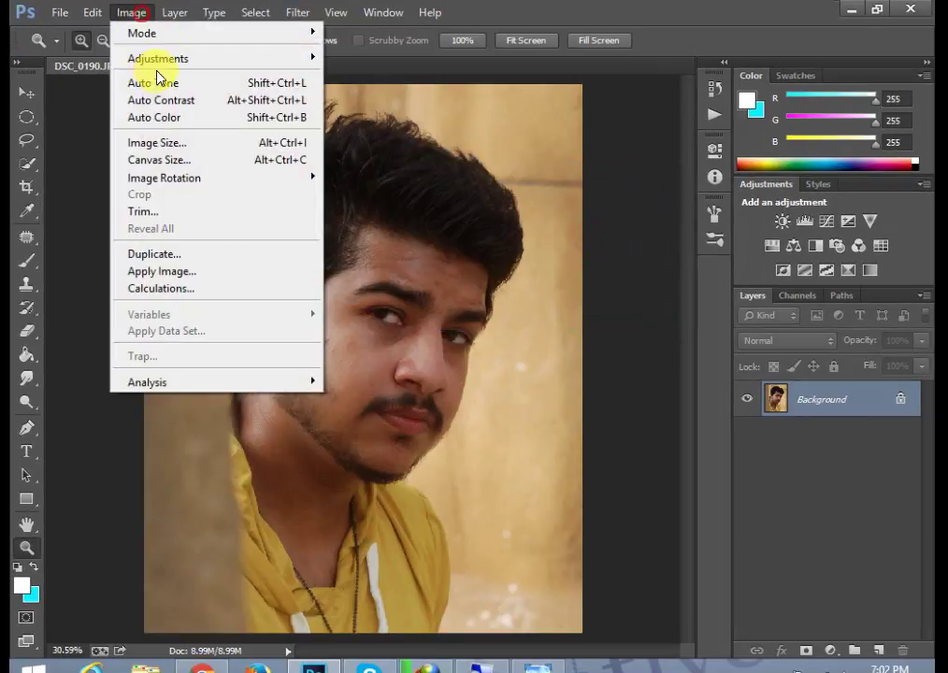
- Apply a Threshold adjustment at level 59 to the portrait
left_click(374, 298)
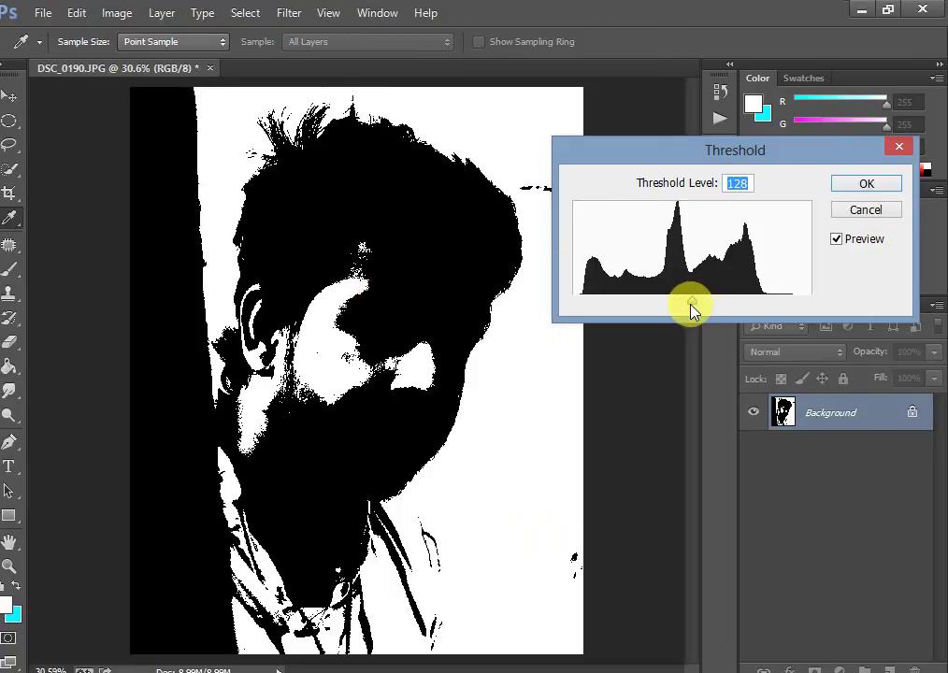
mouse_move(692, 309)
left_mouse_down()
mouse_move(620, 302)
mouse_move(736, 308)
mouse_move(631, 309)
left_mouse_up()
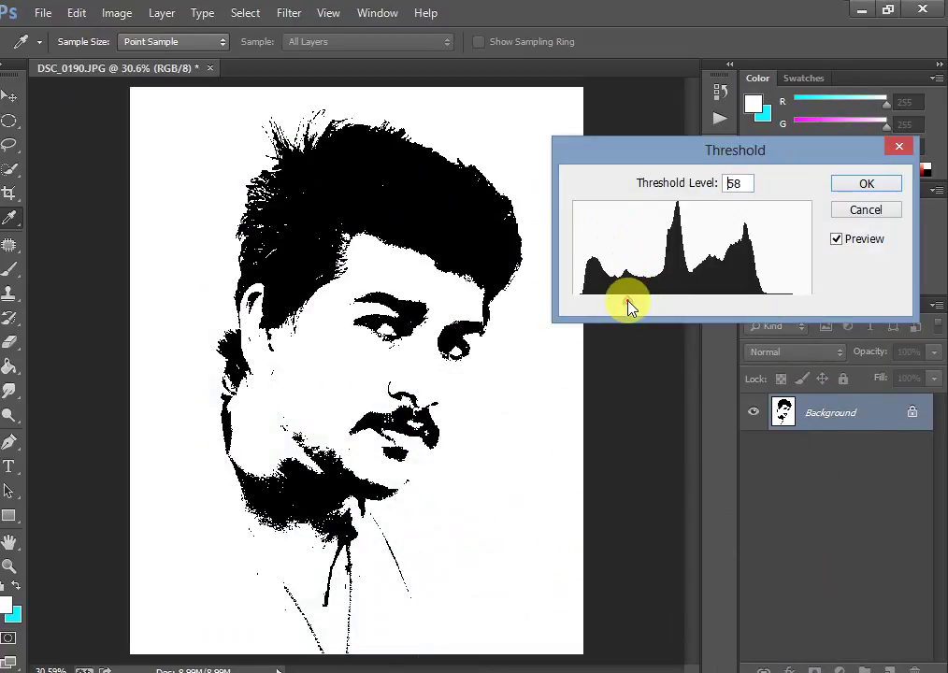
left_click_drag(631, 308, 629, 307)
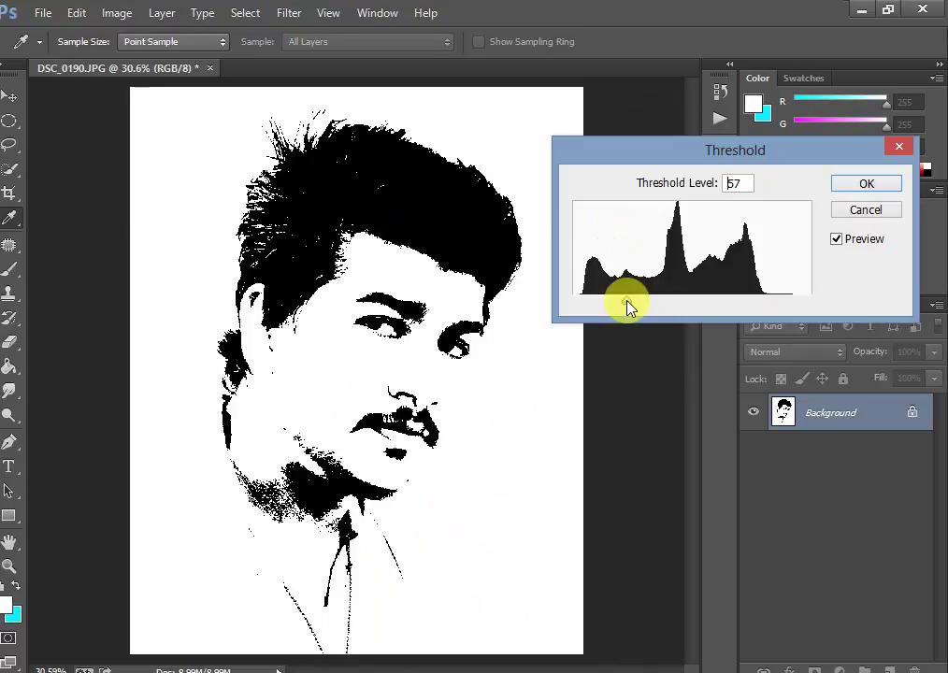
left_click_drag(629, 307, 629, 306)
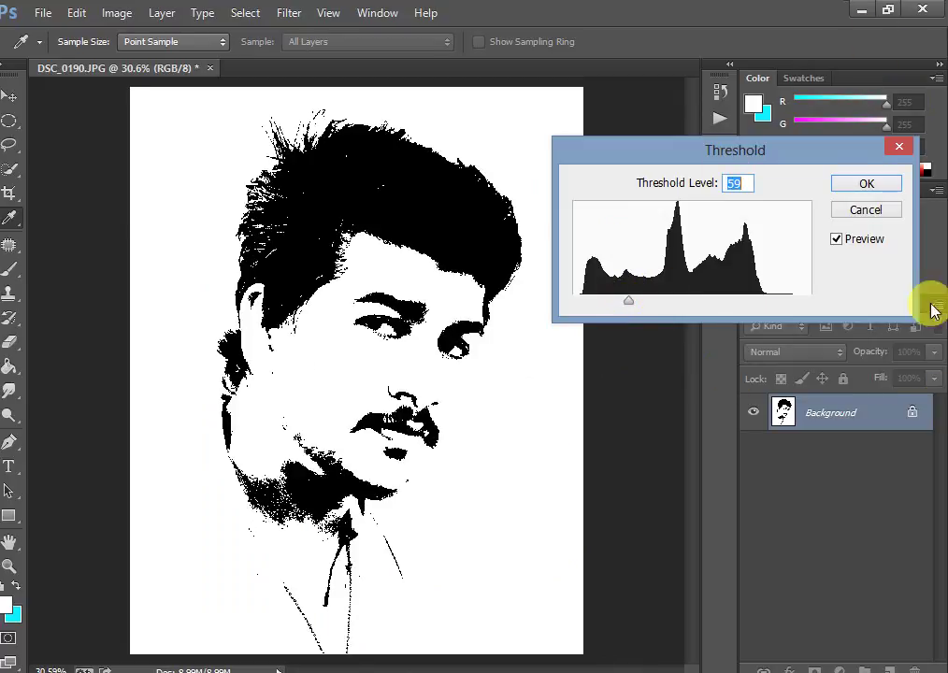
left_click(858, 184)
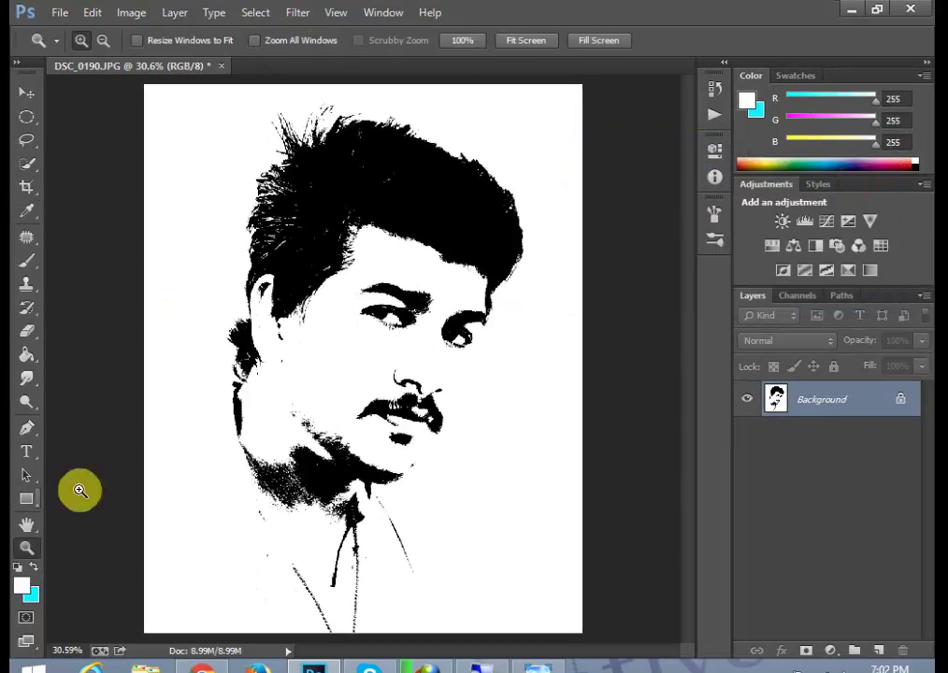
right_click(401, 279)
- Undo the threshold, reapply it at level 59, and fit the portrait on screen
left_click(424, 288)
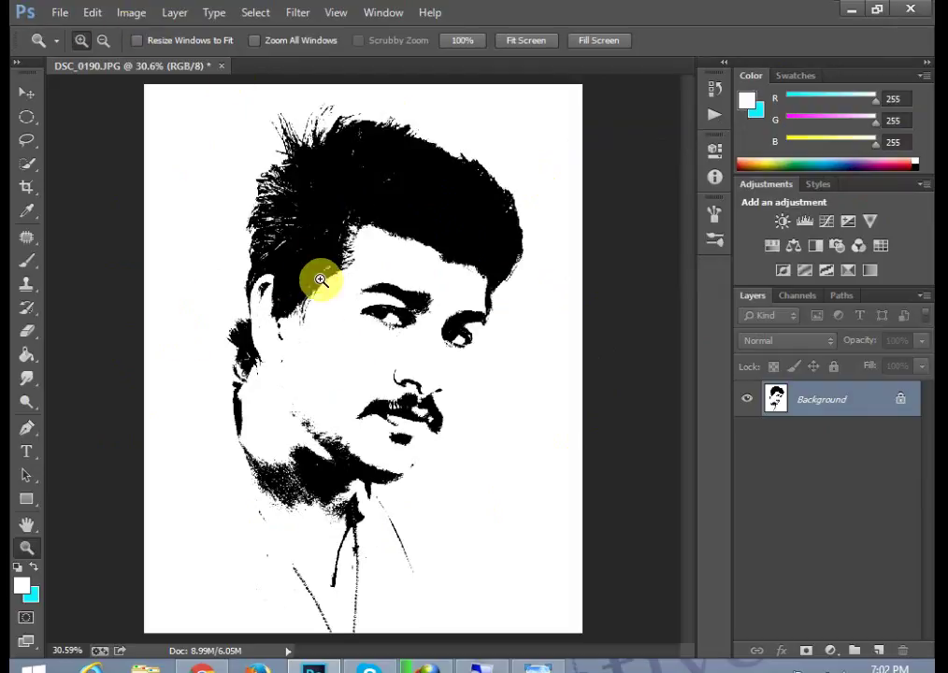
key("ctrl+z")
left_click(128, 13)
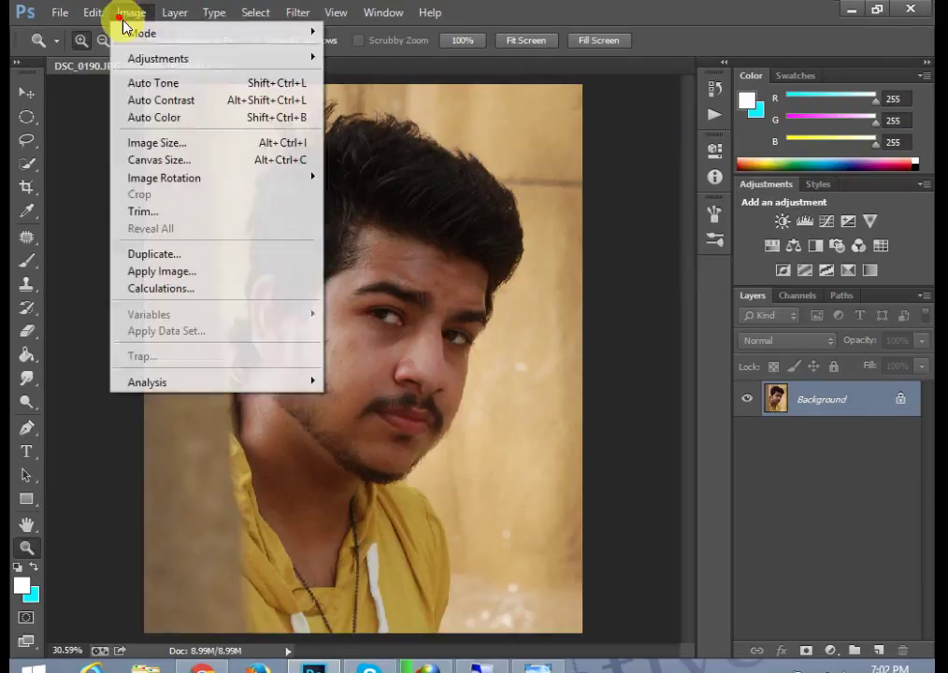
left_click(407, 300)
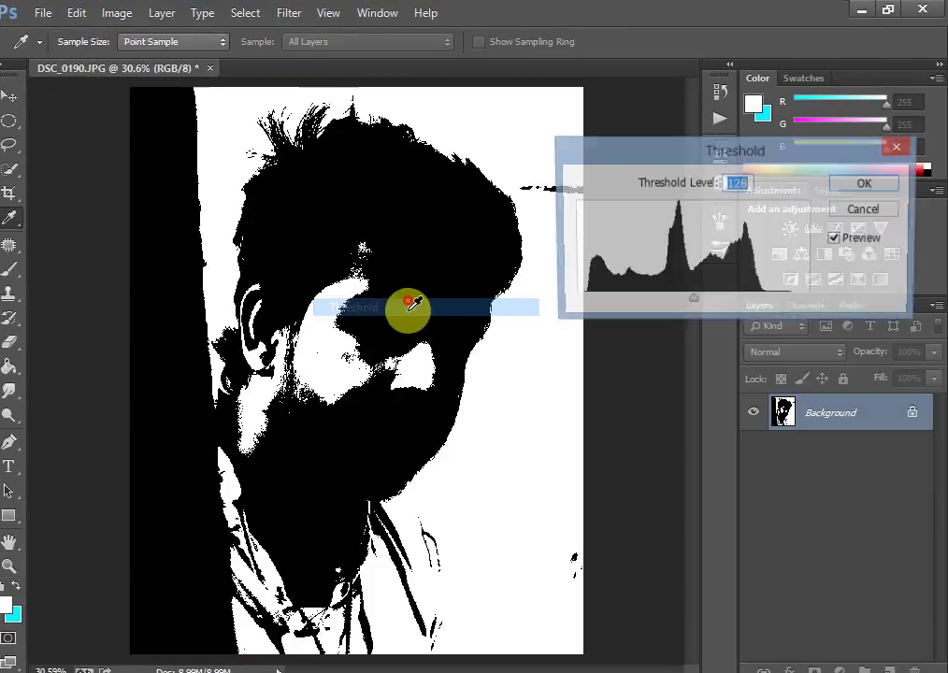
mouse_move(689, 299)
left_mouse_down()
mouse_move(730, 301)
mouse_move(613, 311)
mouse_move(643, 312)
mouse_move(629, 311)
left_mouse_up()
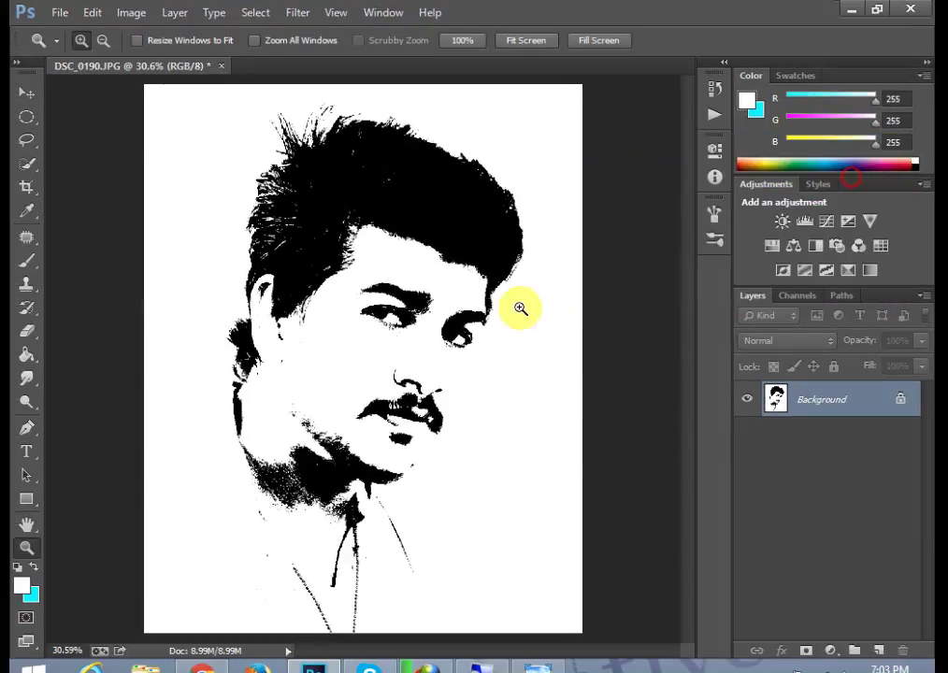
right_click(377, 312)
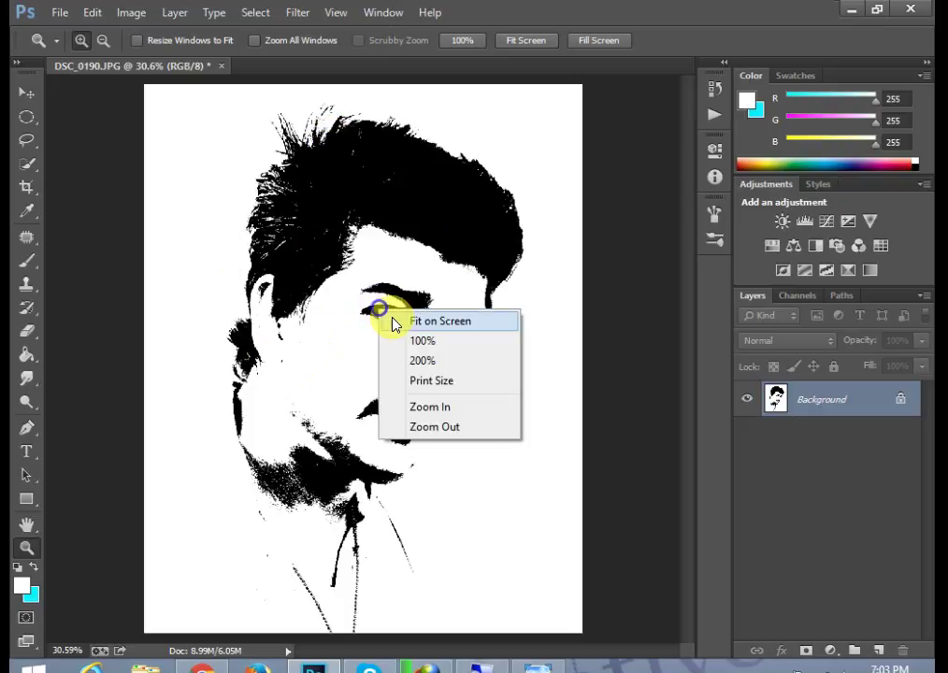
left_click(389, 322)
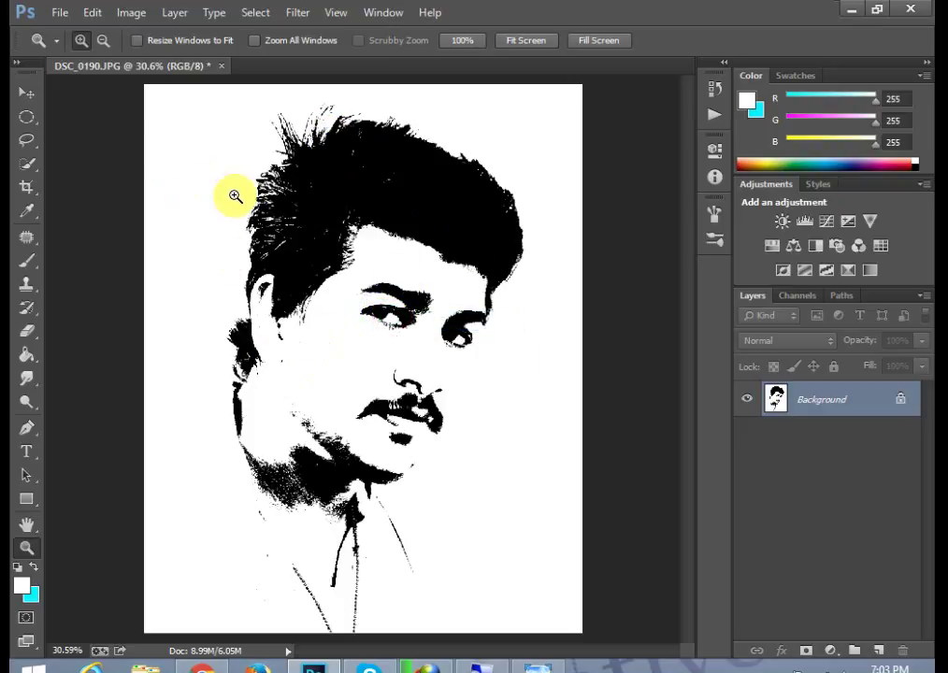
left_click(59, 13)
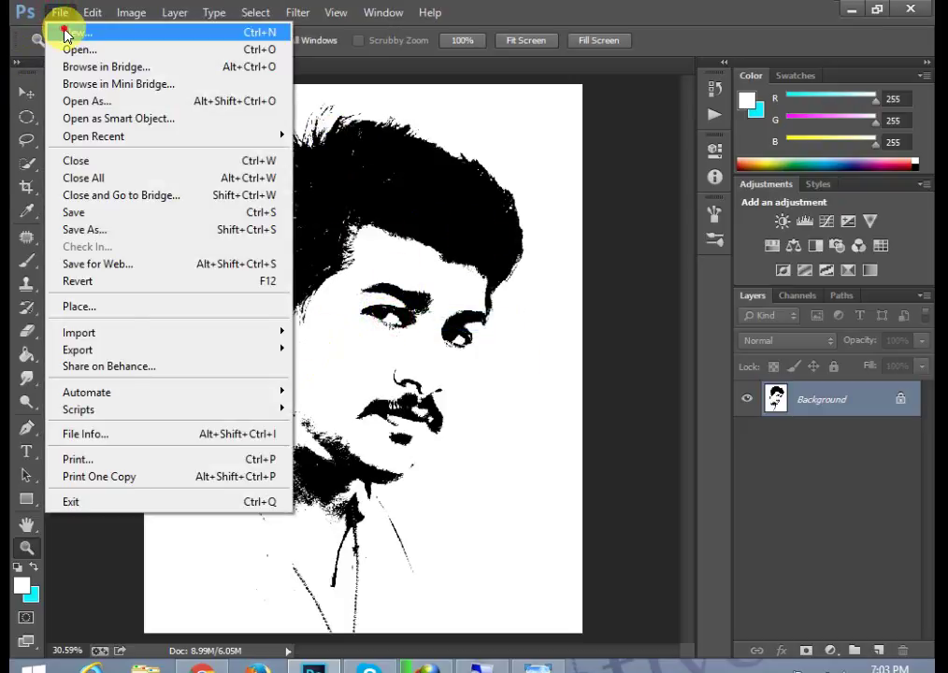
- Create a new 1000×1080 px document with a Black, White Gradient fill layer
left_click(64, 33)
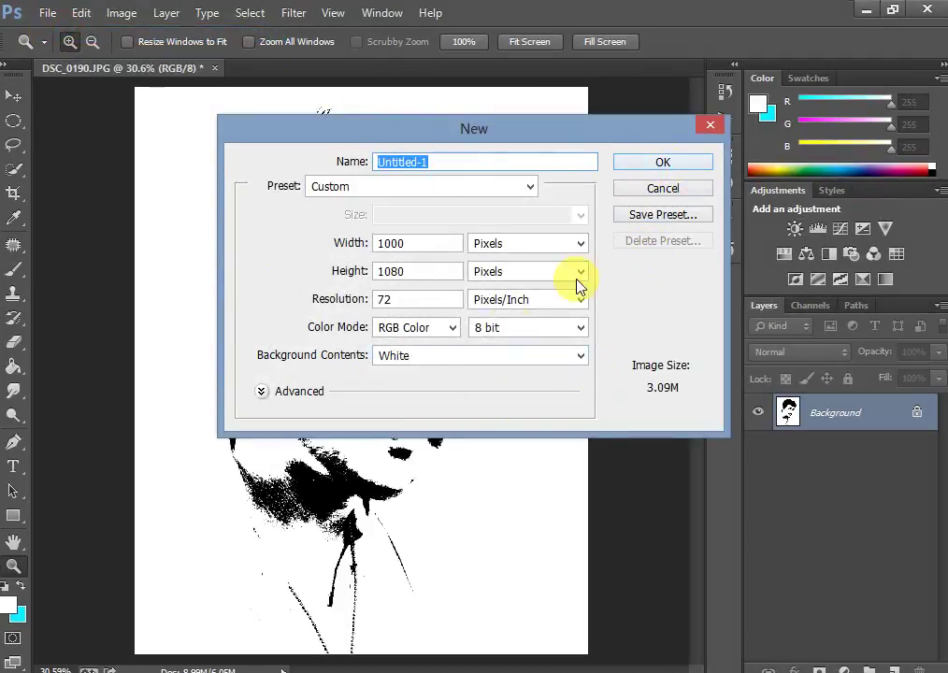
left_click(662, 162)
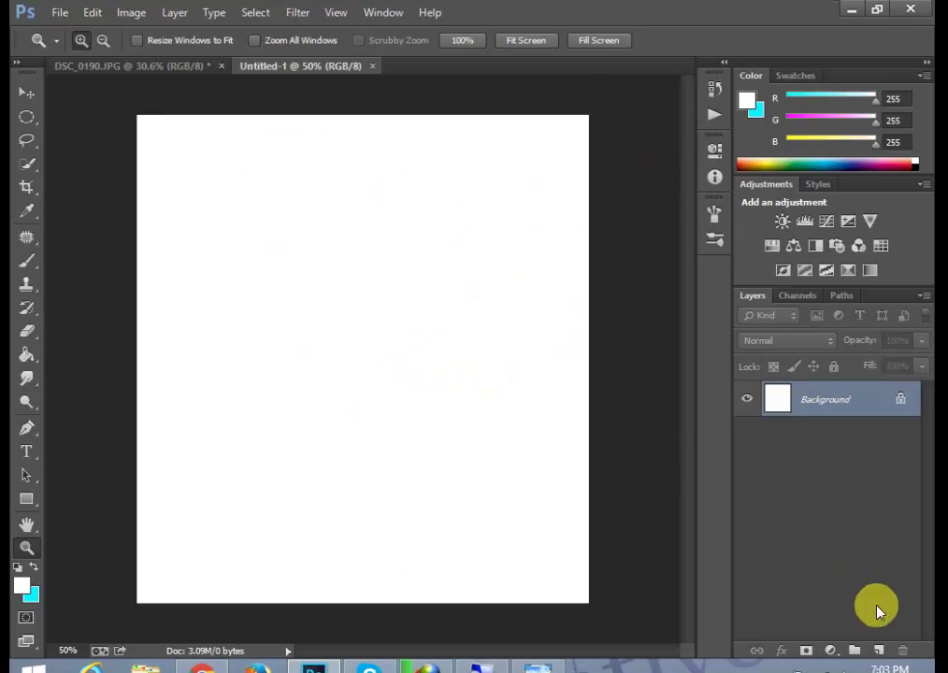
left_click(830, 652)
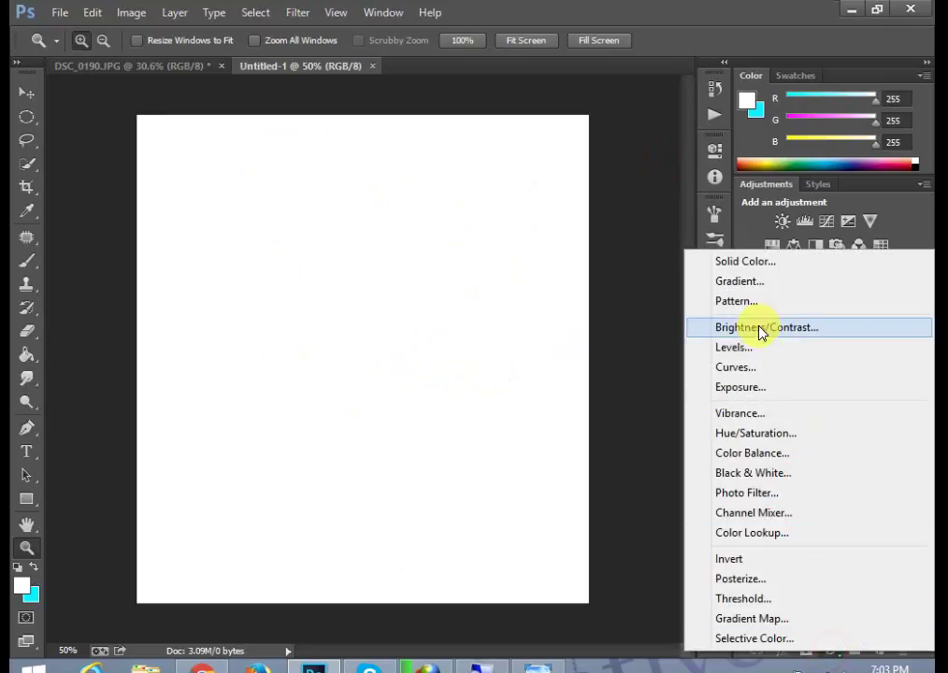
left_click(715, 282)
left_click(743, 187)
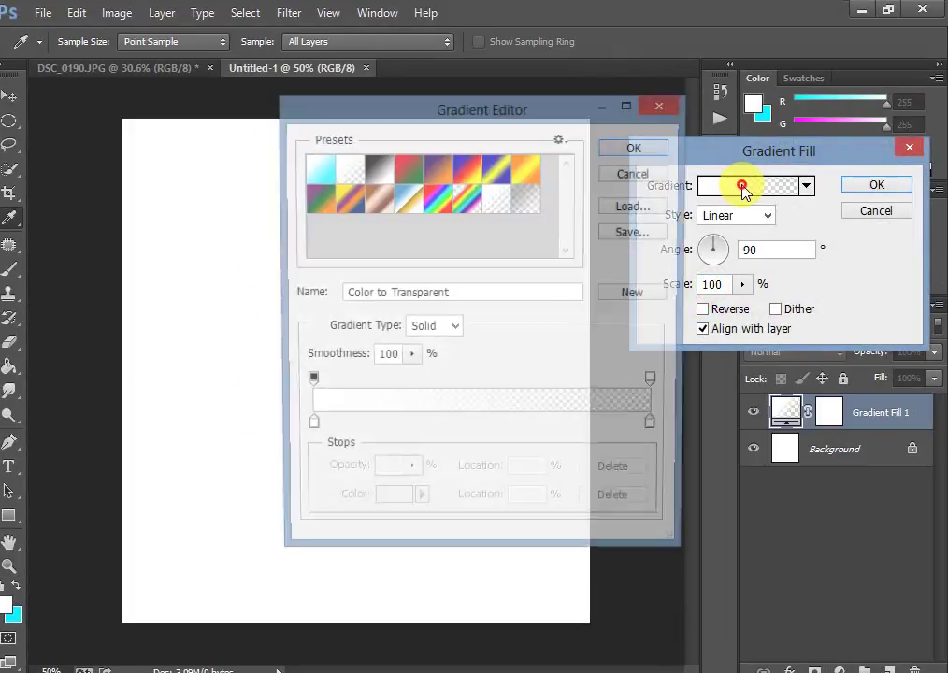
left_click(376, 169)
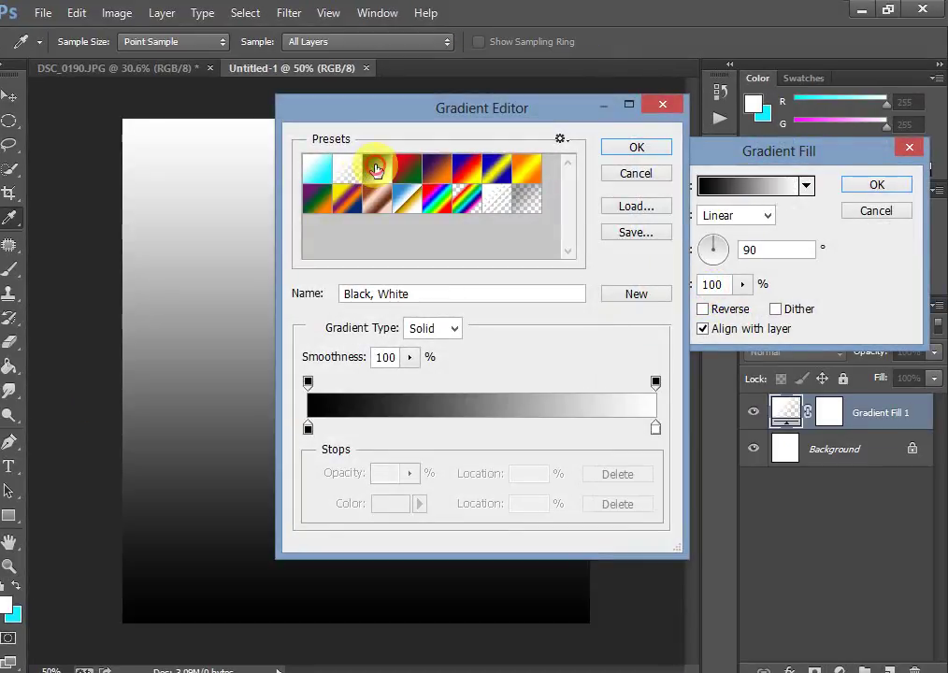
left_click(637, 148)
- Make the gradient Radial and reversed, with scale around 288%
left_click(715, 215)
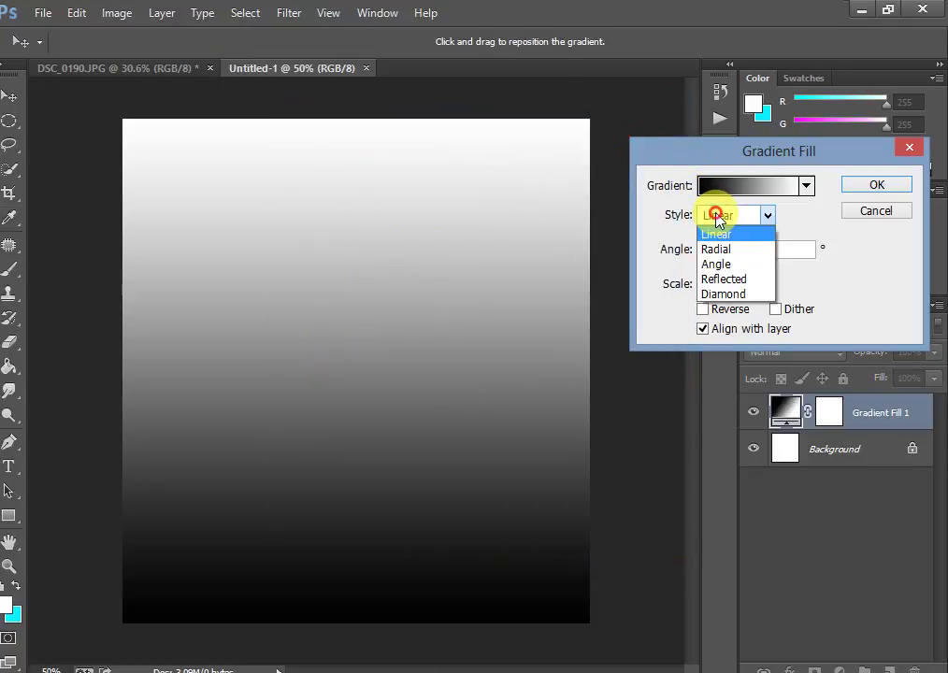
left_click(716, 248)
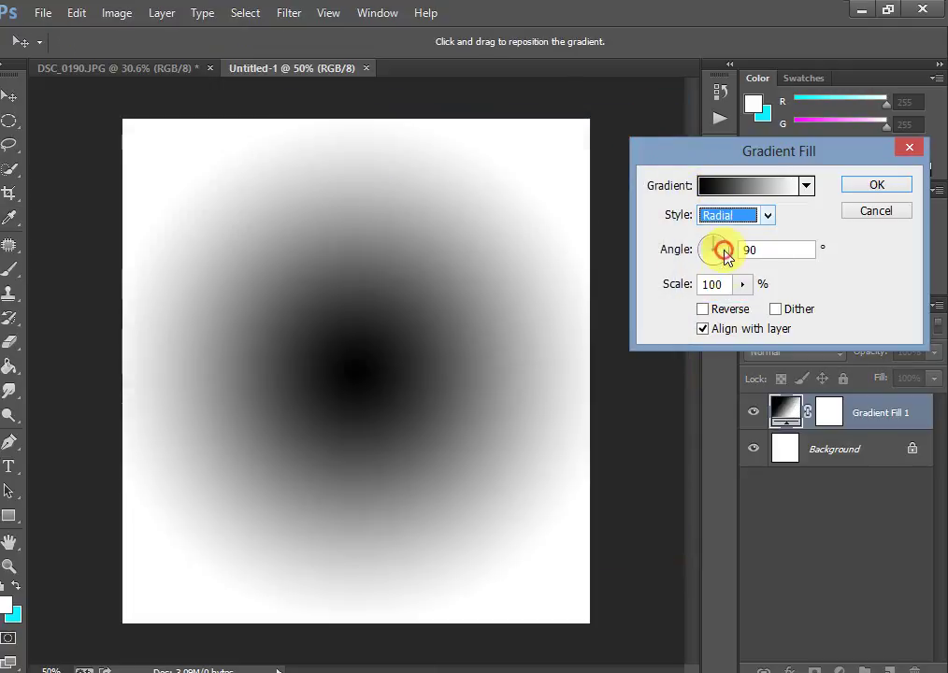
left_click(704, 311)
left_click(741, 284)
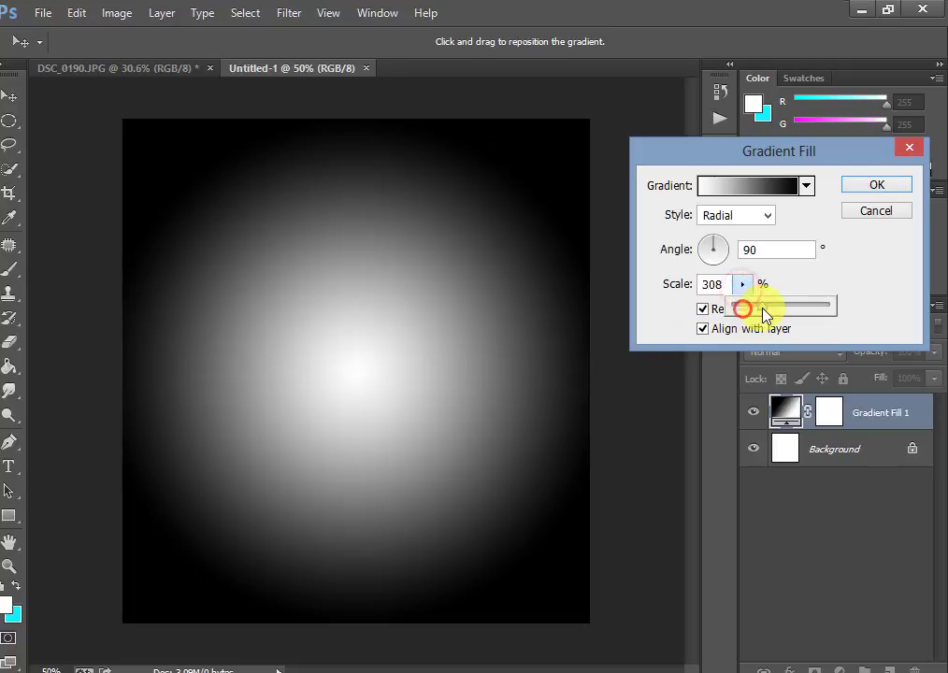
left_click_drag(762, 310, 758, 300)
left_click_drag(345, 355, 360, 323)
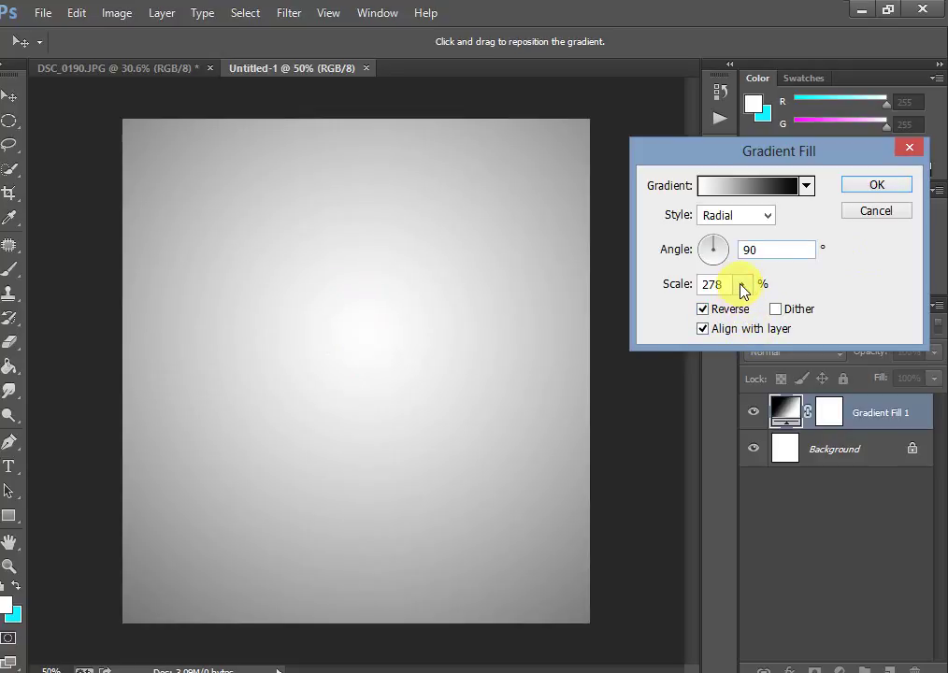
left_click_drag(743, 291, 748, 316)
left_click_drag(751, 316, 735, 309)
- Confirm the gradient fill and drag the DSC_0190 portrait layer onto Untitled-1
left_click(876, 185)
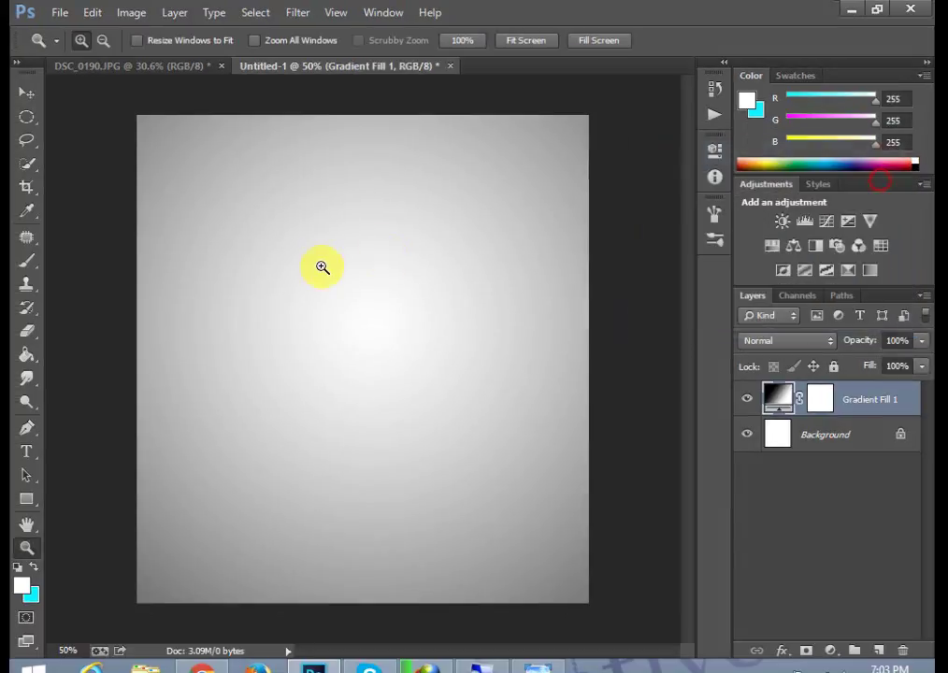
left_click(131, 65)
left_click(26, 94)
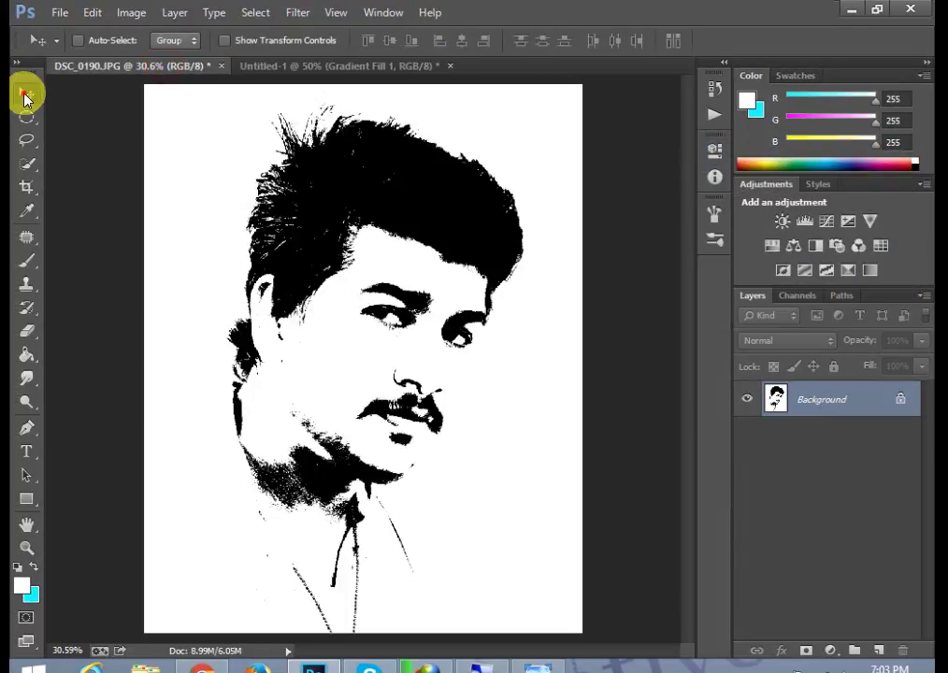
mouse_move(342, 395)
left_mouse_down()
mouse_move(369, 234)
mouse_move(371, 387)
mouse_move(393, 505)
mouse_move(418, 402)
left_mouse_up()
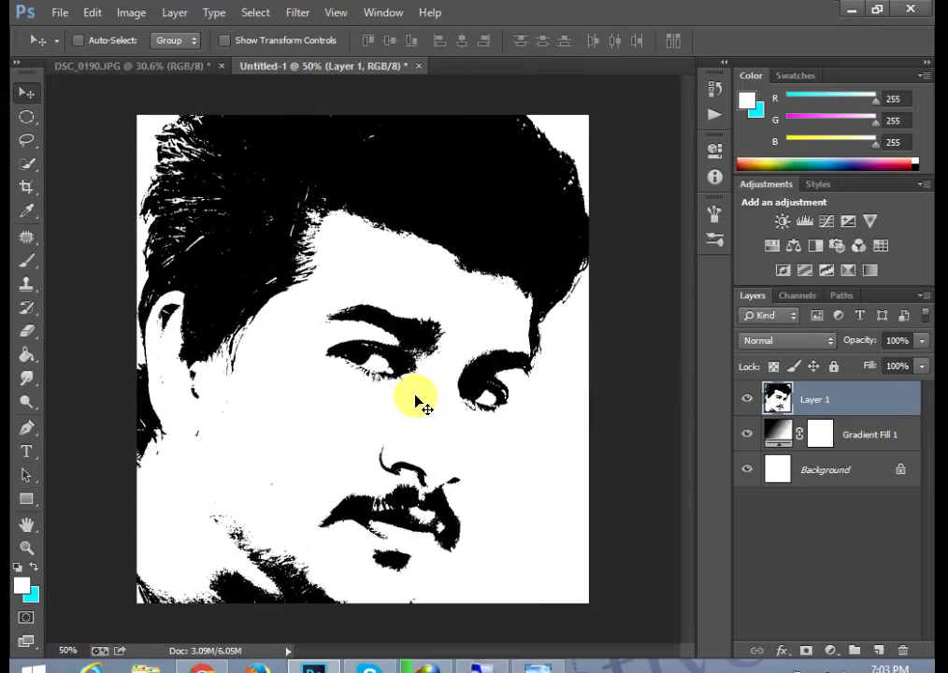
- Scale the portrait to about 42% and centre it on the grey backdrop
key("ctrl+t")
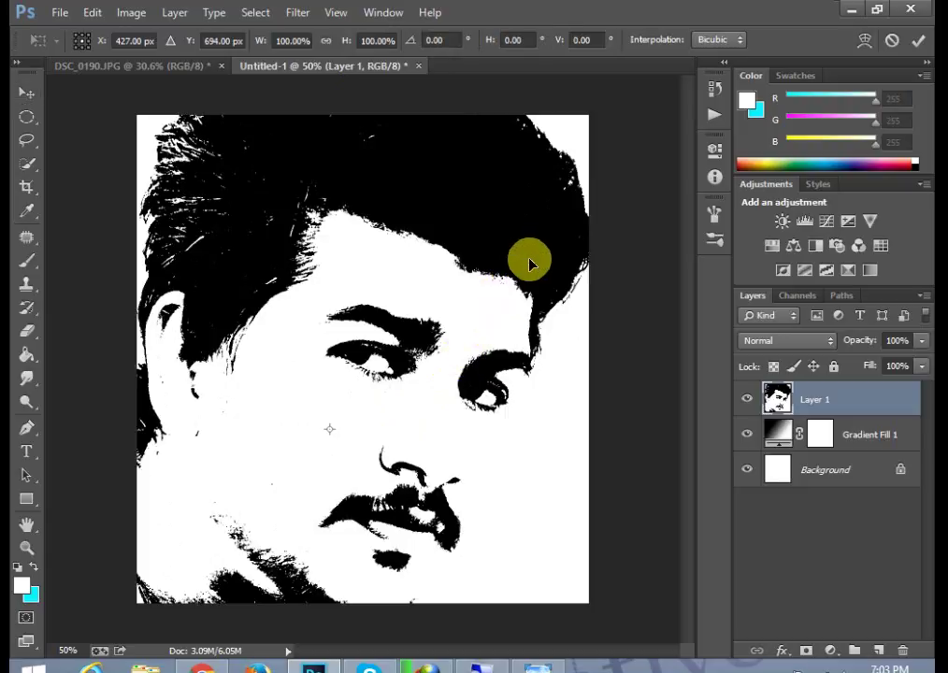
left_click_drag(525, 259, 378, 437)
mouse_move(541, 166)
left_mouse_down()
mouse_move(102, 623)
mouse_move(562, 215)
mouse_move(539, 127)
mouse_move(535, 245)
mouse_move(529, 233)
left_mouse_up()
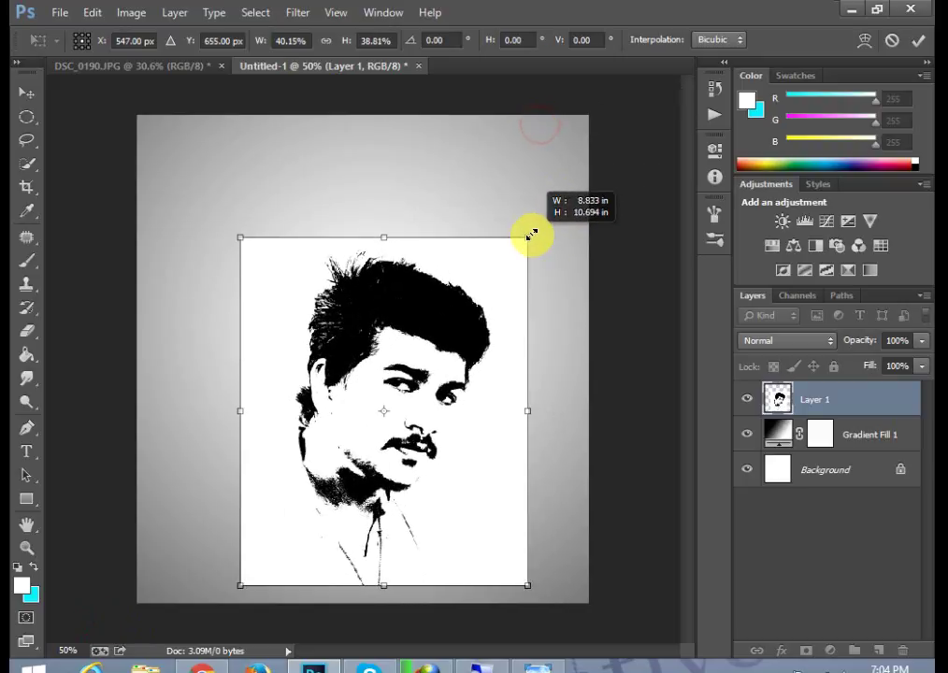
left_click_drag(474, 402, 461, 327)
left_click_drag(512, 514, 525, 519)
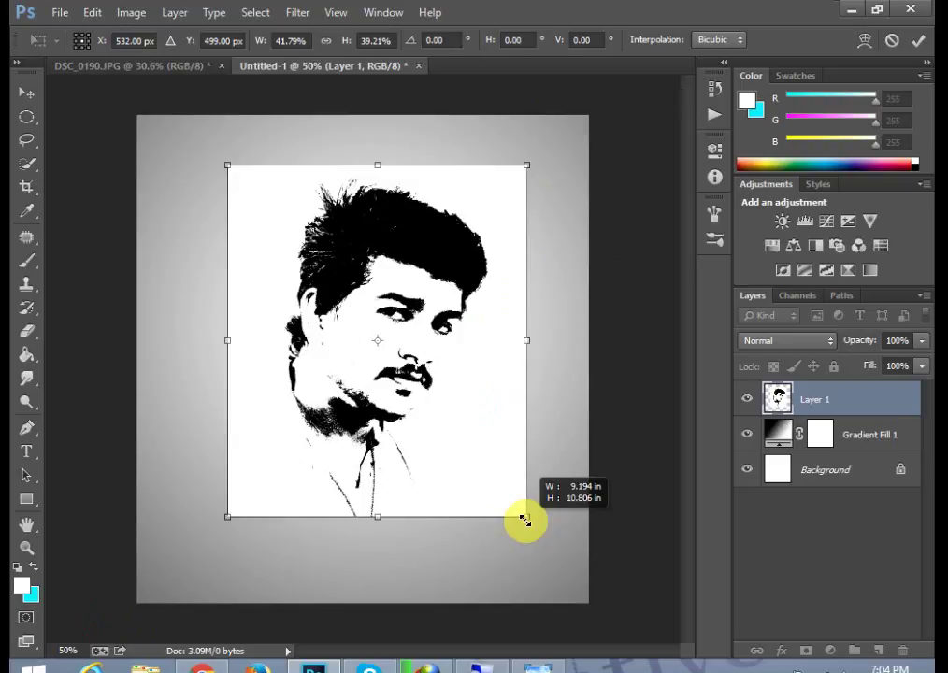
left_click_drag(524, 520, 526, 520)
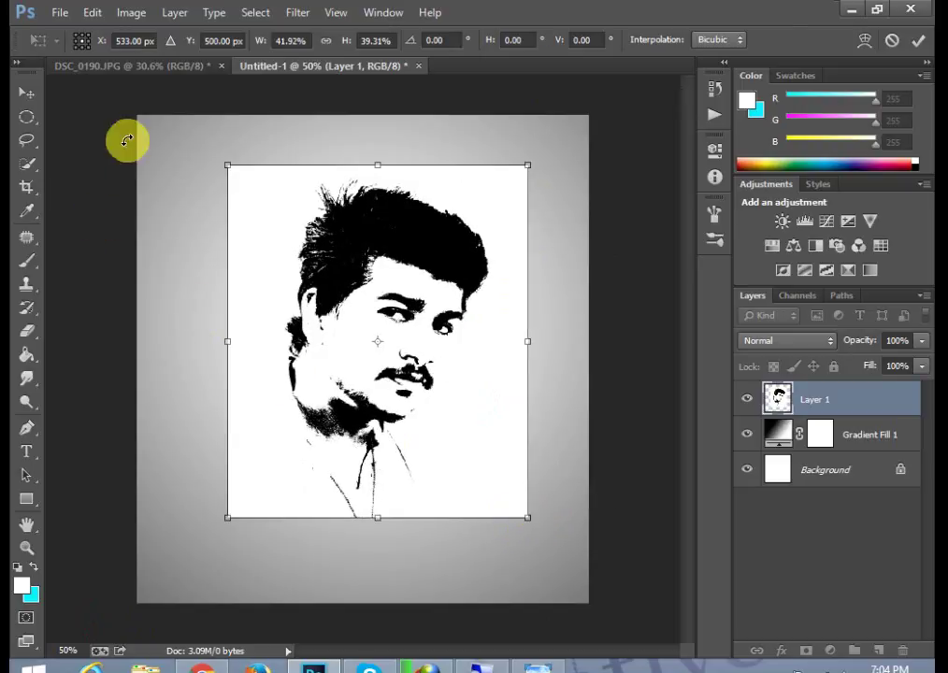
left_click(918, 39)
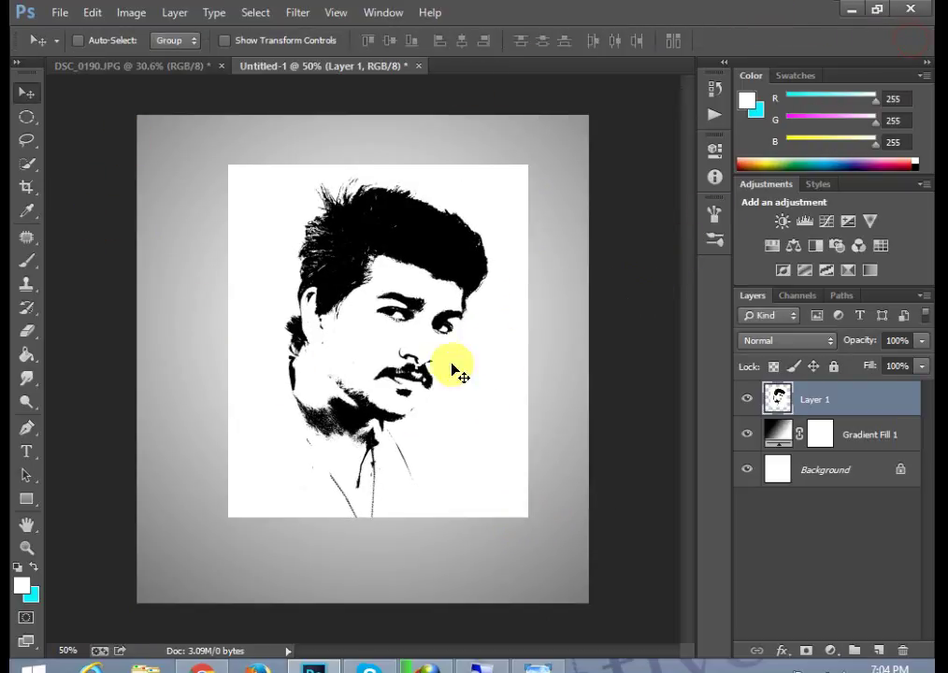
- Set Layer 1 to Multiply and nudge the portrait into place over the gradient
left_click_drag(452, 371, 444, 359)
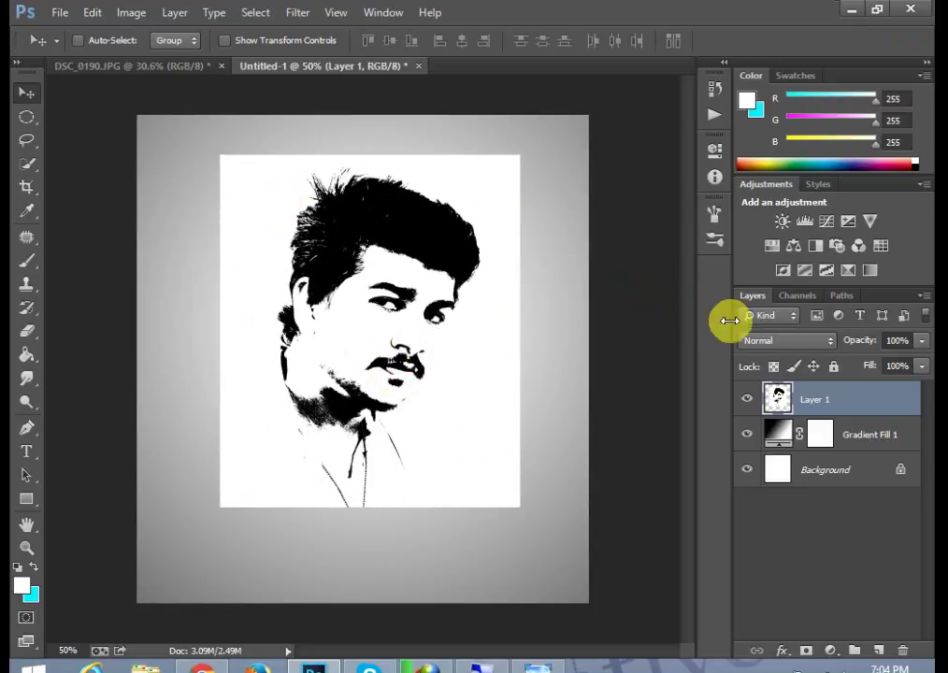
left_click(755, 341)
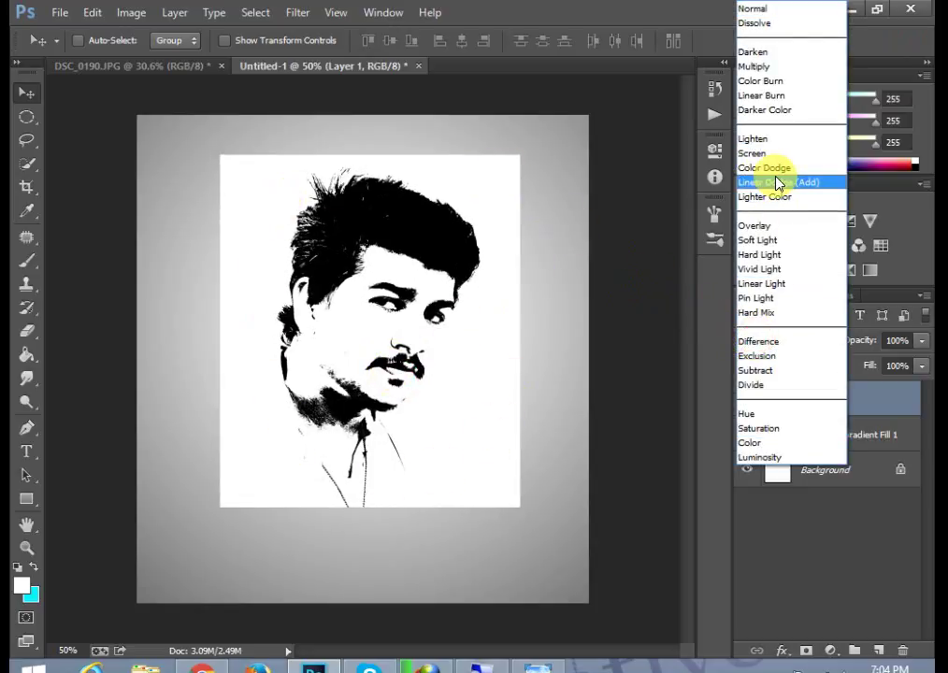
left_click(771, 67)
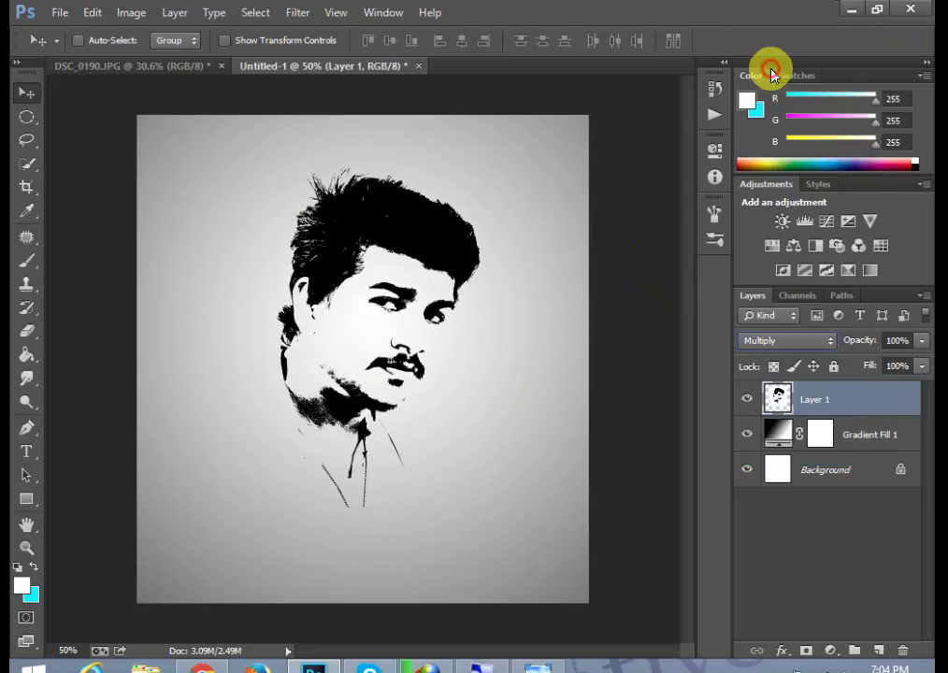
mouse_move(385, 347)
left_mouse_down()
mouse_move(388, 355)
mouse_move(371, 341)
left_mouse_up()
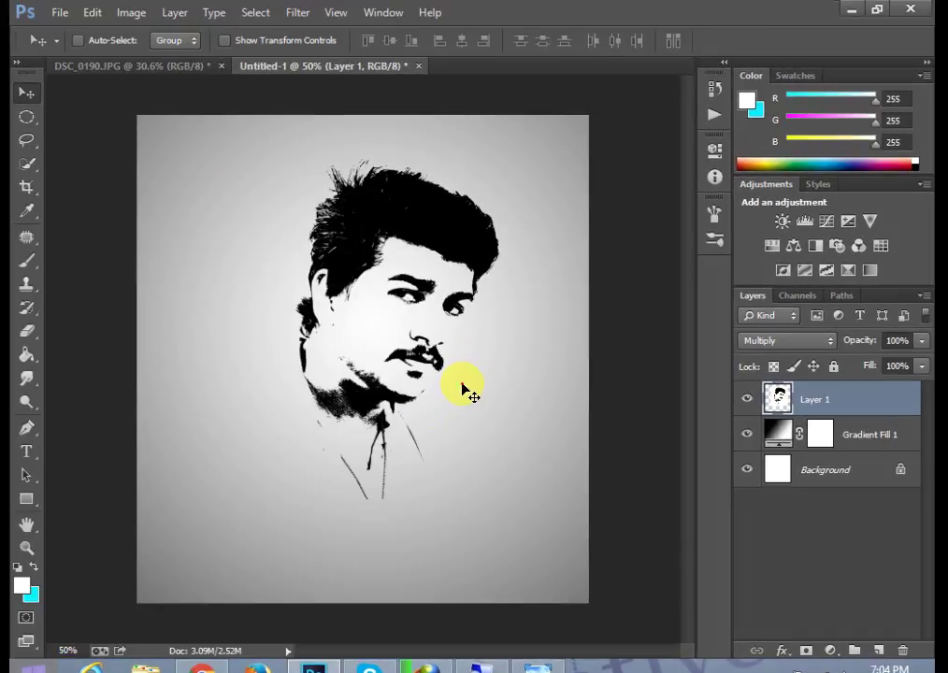
- Rotate the portrait layer about 9.39° counter-clockwise with Free Transform
key("ctrl+t")
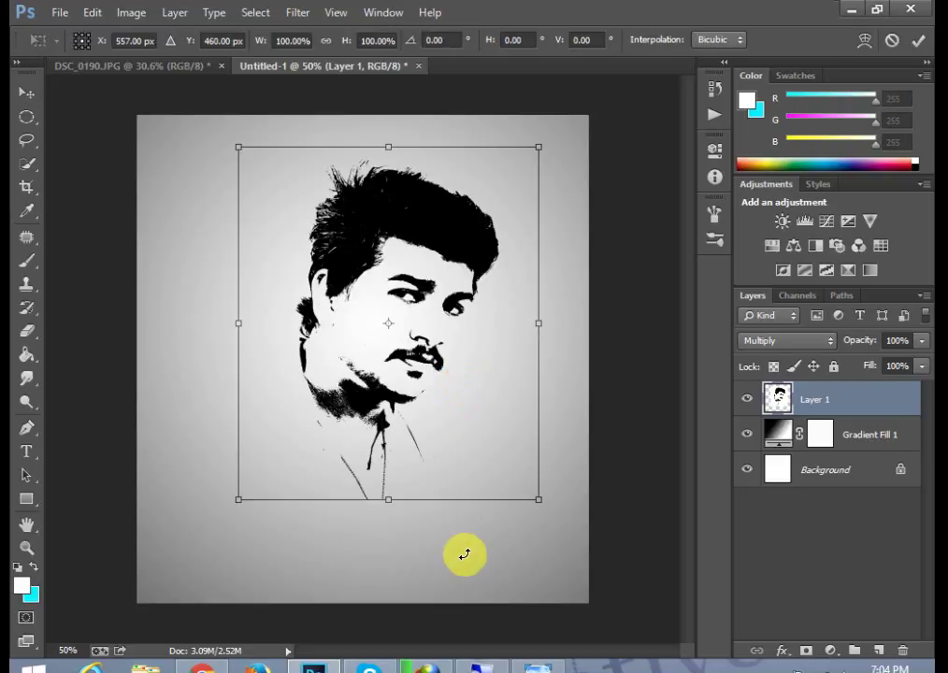
mouse_move(466, 550)
left_mouse_down()
mouse_move(486, 545)
mouse_move(437, 554)
mouse_move(483, 549)
mouse_move(470, 549)
mouse_move(501, 536)
left_mouse_up()
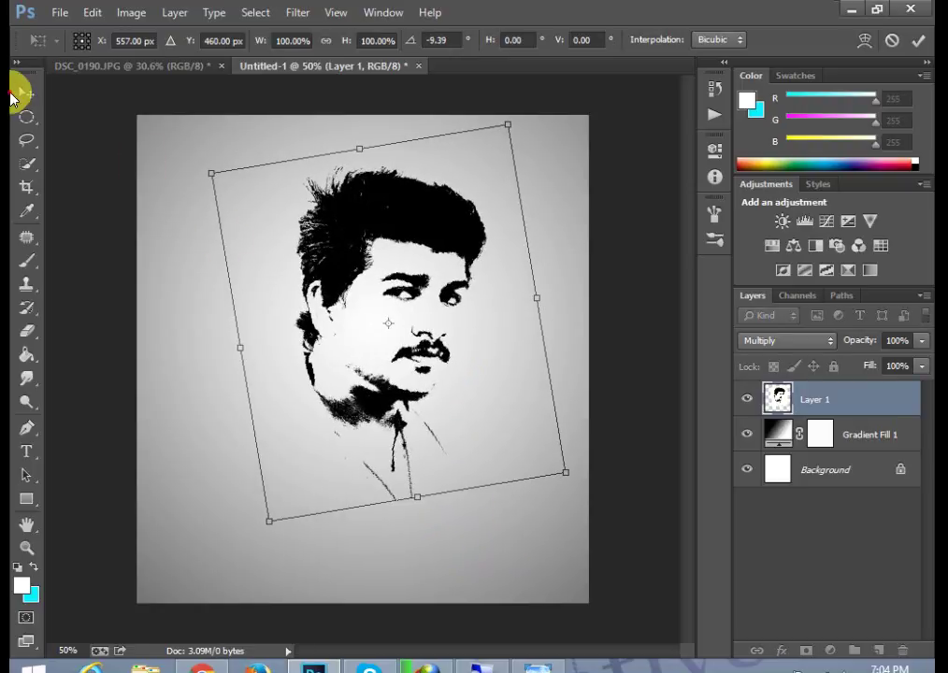
left_click(26, 92)
left_click(402, 275)
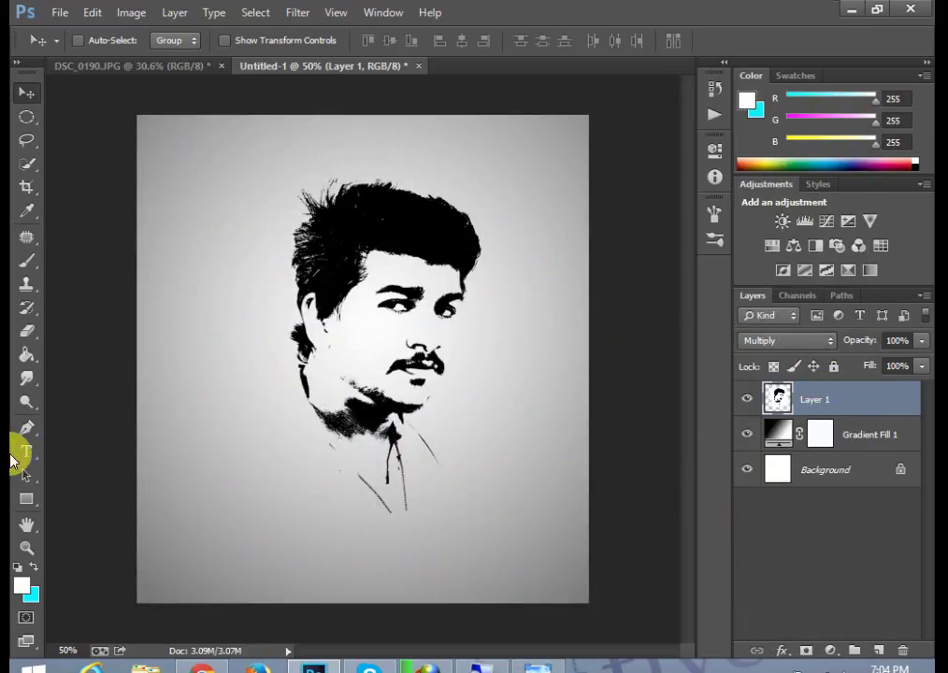
- Zoom in on the canvas and add a new empty Layer 2 above the portrait
left_click(28, 548)
left_click(274, 421)
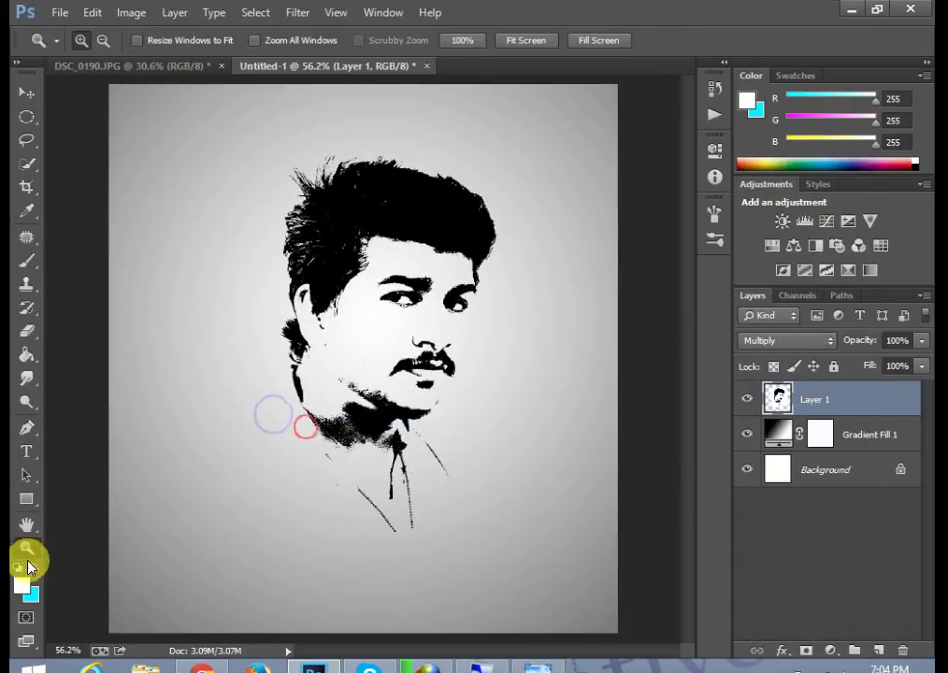
left_click(34, 566)
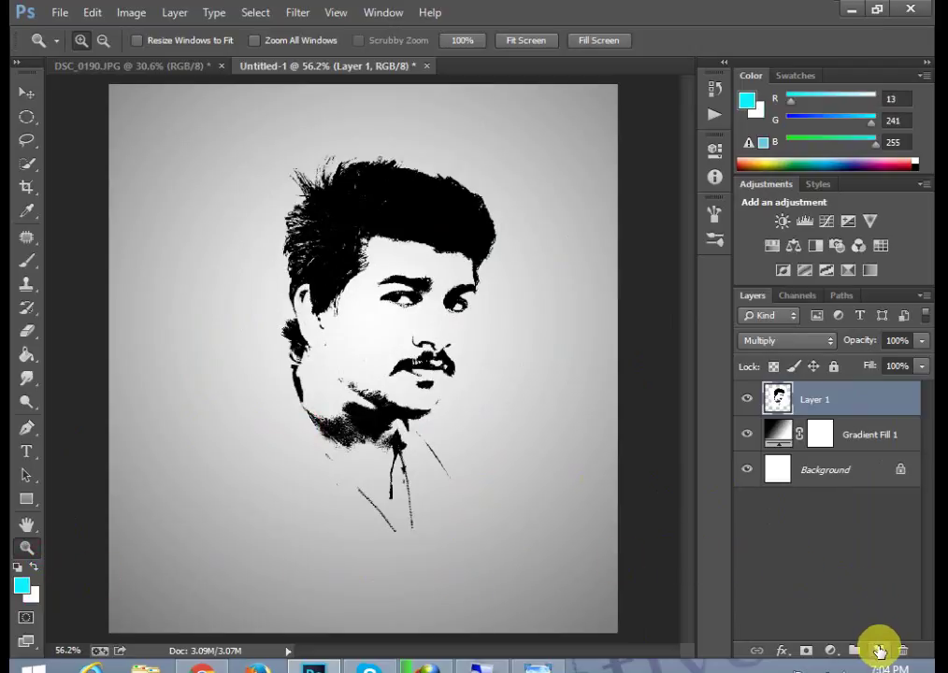
left_click(879, 652)
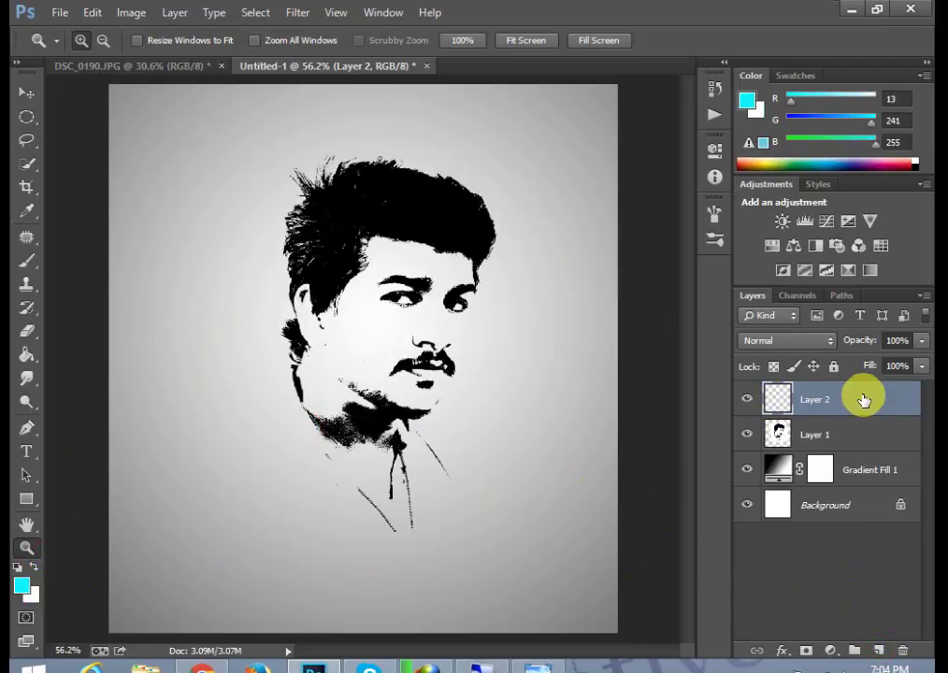
- Choose the Brush tool and shift the foreground colour's hue to magenta
left_click(26, 263)
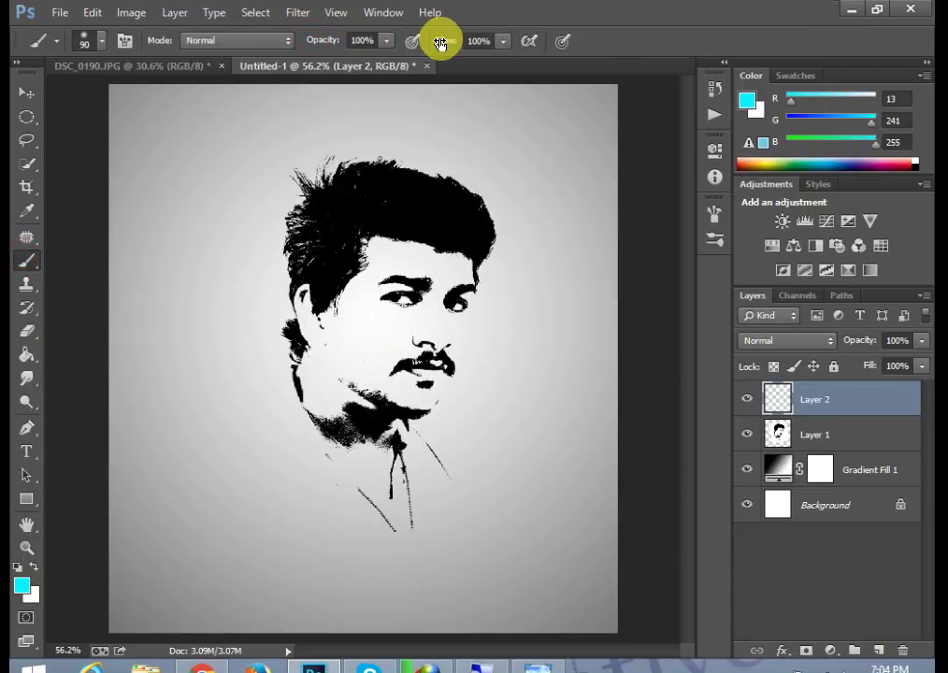
left_click(20, 586)
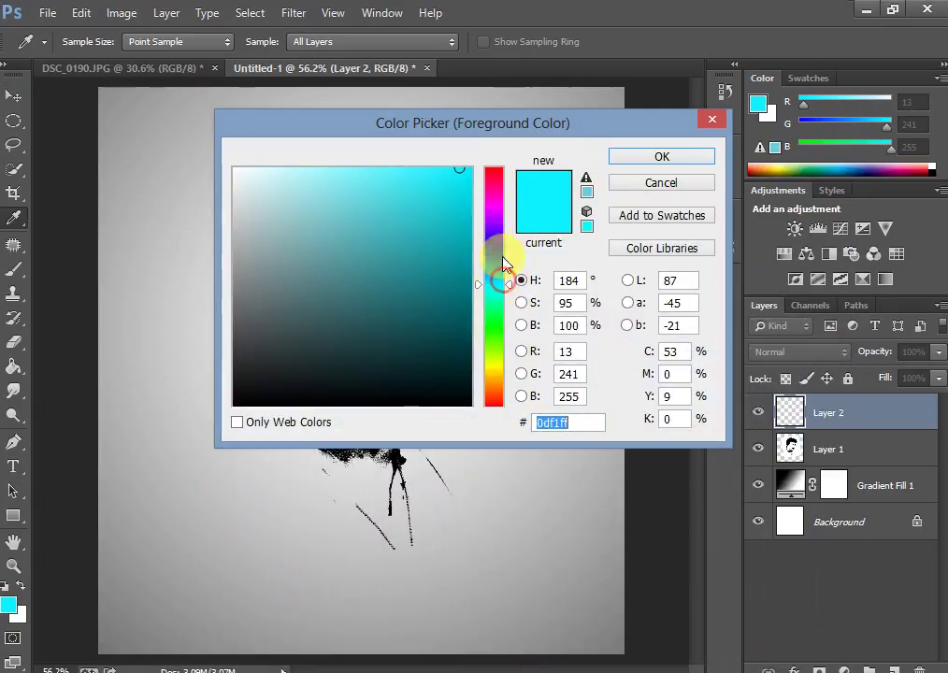
left_click_drag(503, 264, 496, 207)
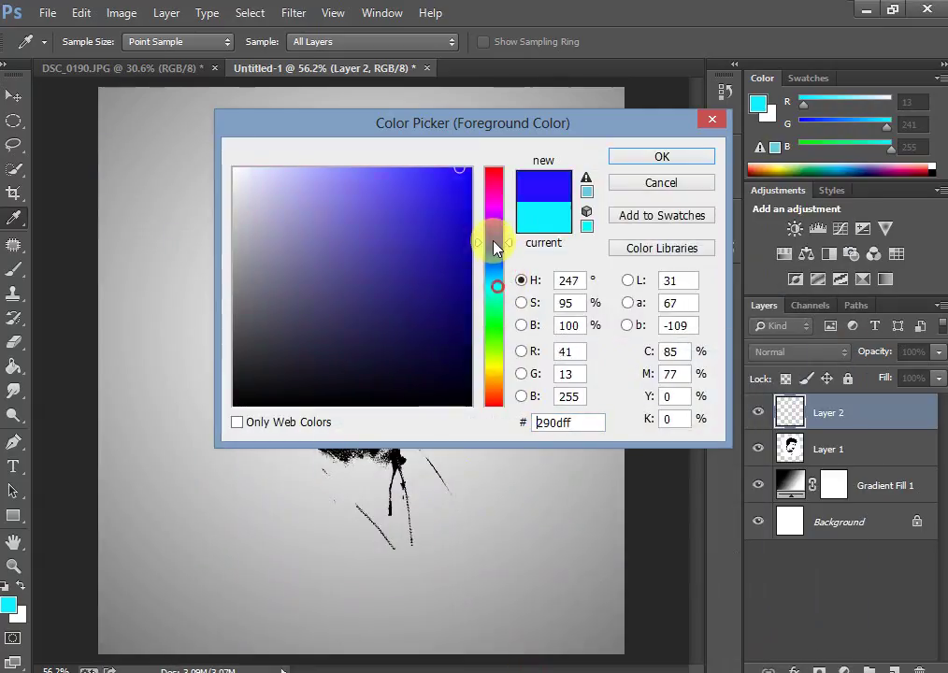
- Confirm magenta ff0dfc and paint a large soft magenta dab left of the face
left_click(468, 183)
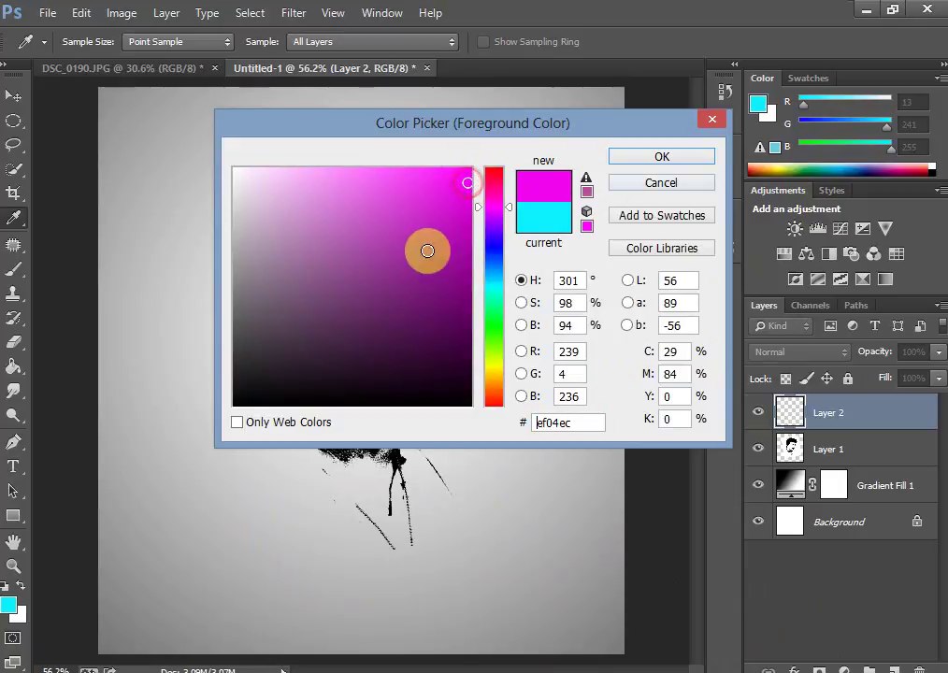
left_click(662, 157)
key("b")
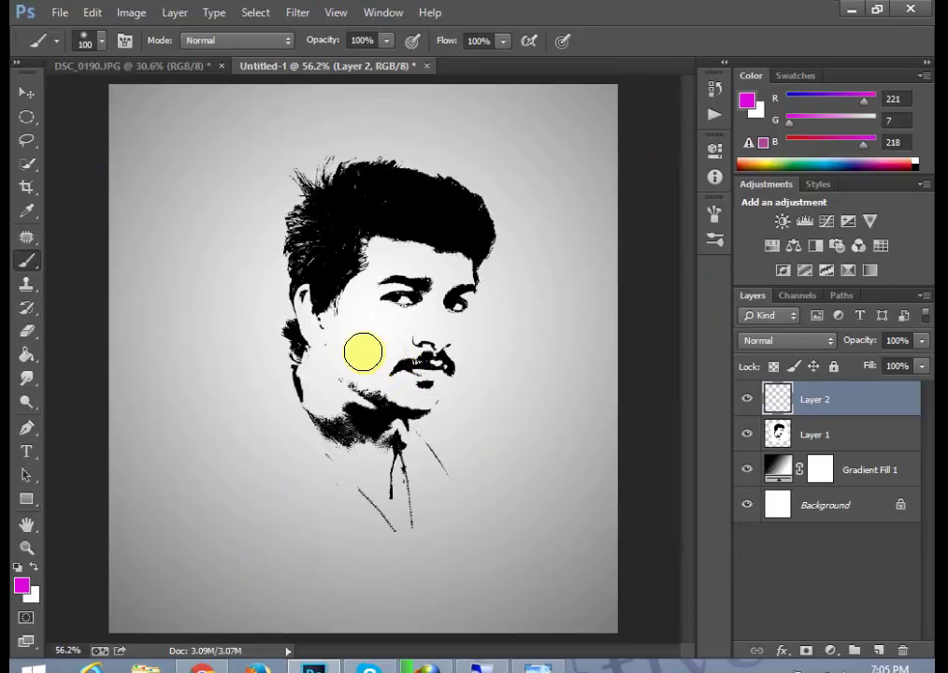
key("bracketright")
key("bracketright")
key("bracketright")
key("bracketright")
key("bracketright")
key("bracketright")
key("bracketright")
key("bracketright")
key("bracketright")
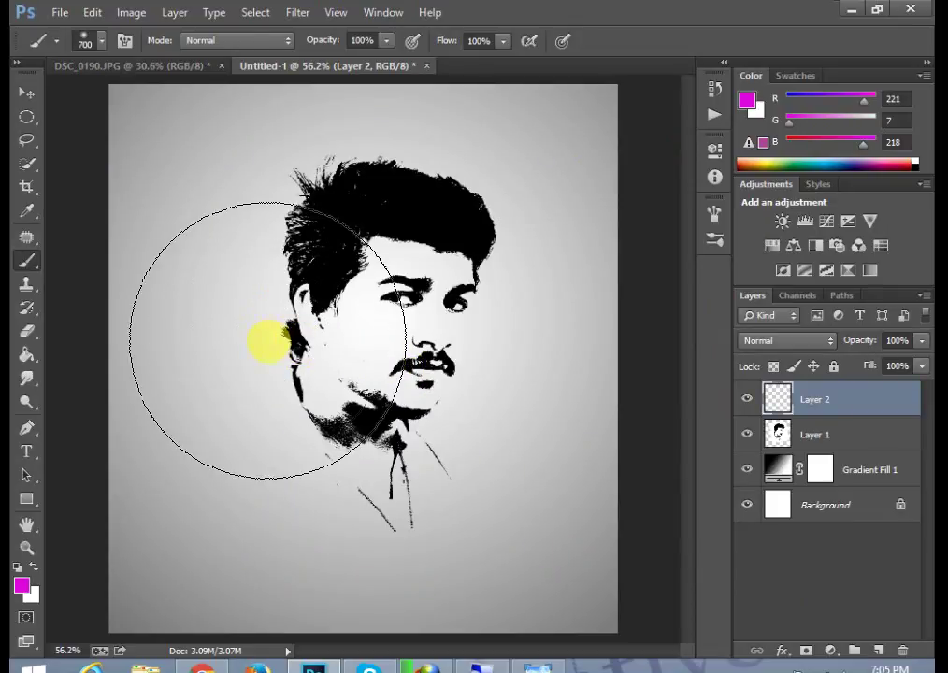
key("bracketleft")
key("bracketleft")
key("bracketleft")
key("bracketright")
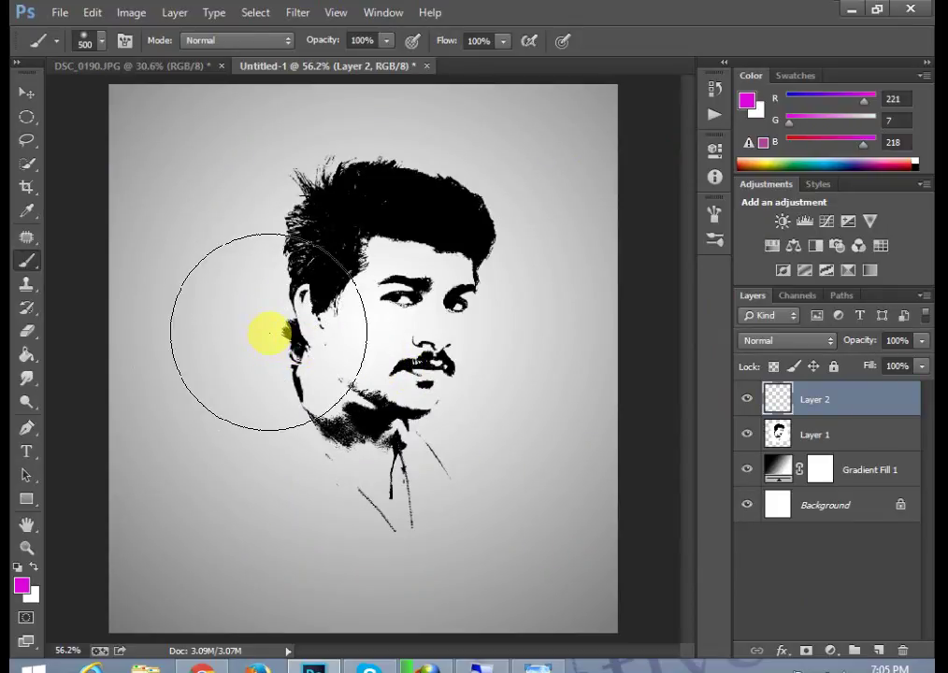
left_click(269, 333)
- Dab a small white highlight at the centre of the magenta glow
left_click(35, 568)
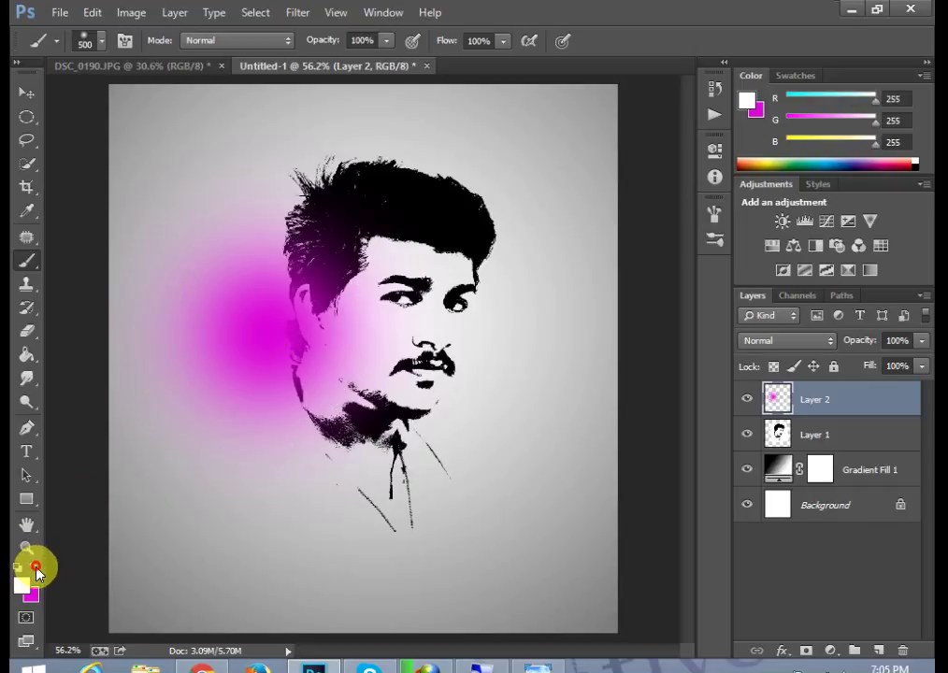
key("bracketleft")
key("bracketleft")
key("bracketleft")
key("bracketleft")
key("bracketleft")
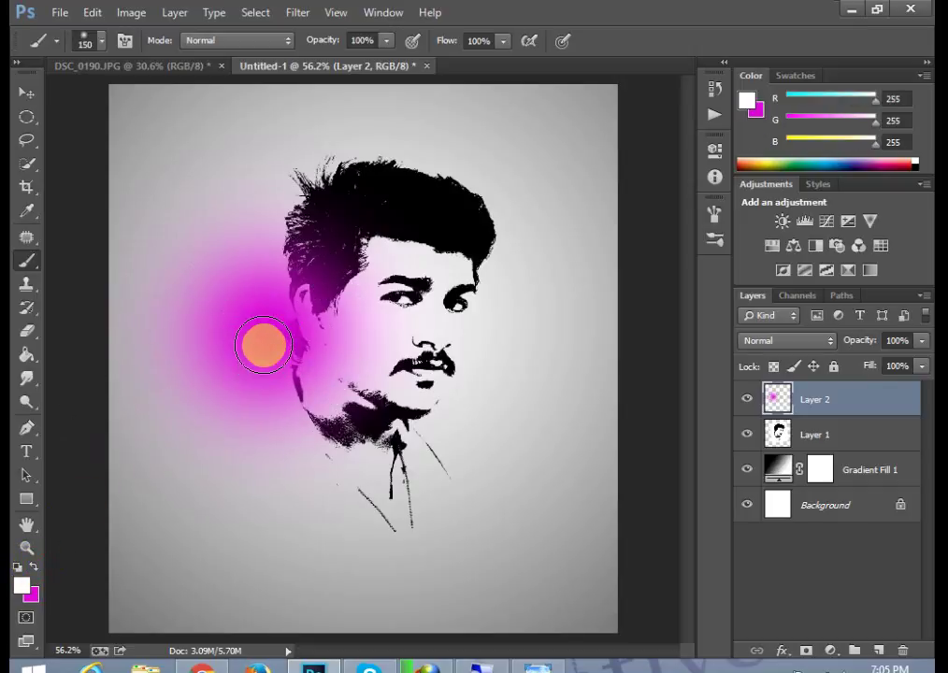
left_click(265, 340)
- Set Layer 2's blend mode to Screen and nudge the glow slightly
left_click(762, 342)
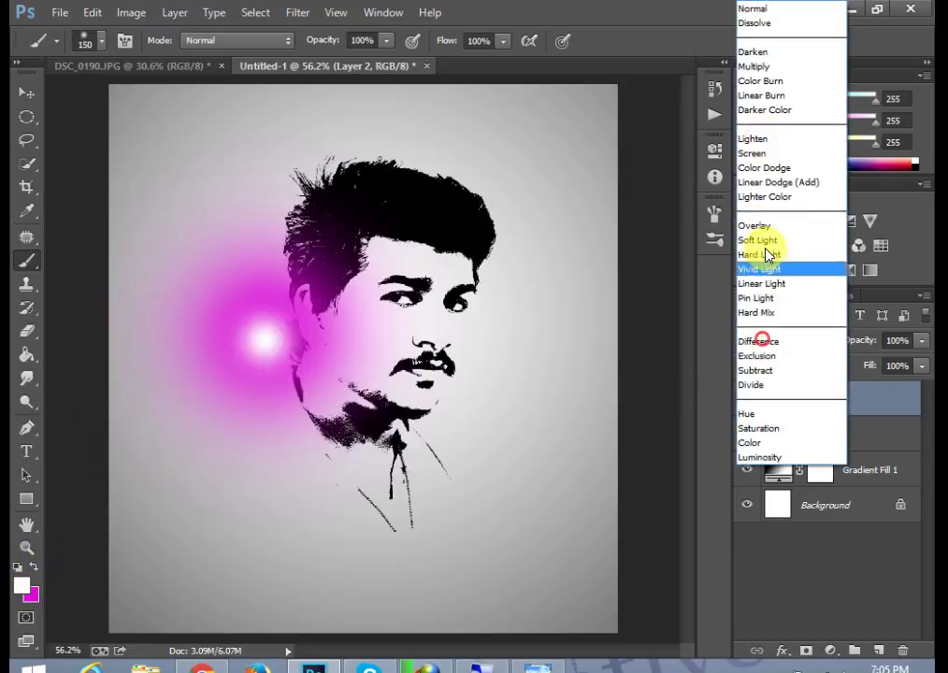
left_click(764, 156)
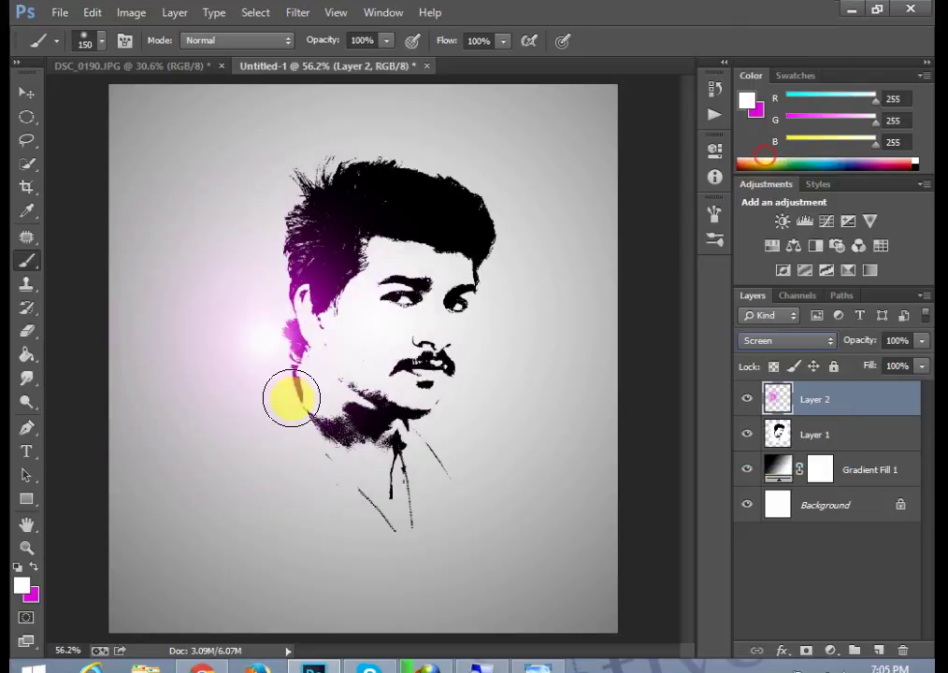
left_click(24, 93)
left_click_drag(288, 362, 282, 339)
- Scale the glow to about 107×116% beside the face, then add empty Layer 3
key("ctrl+t")
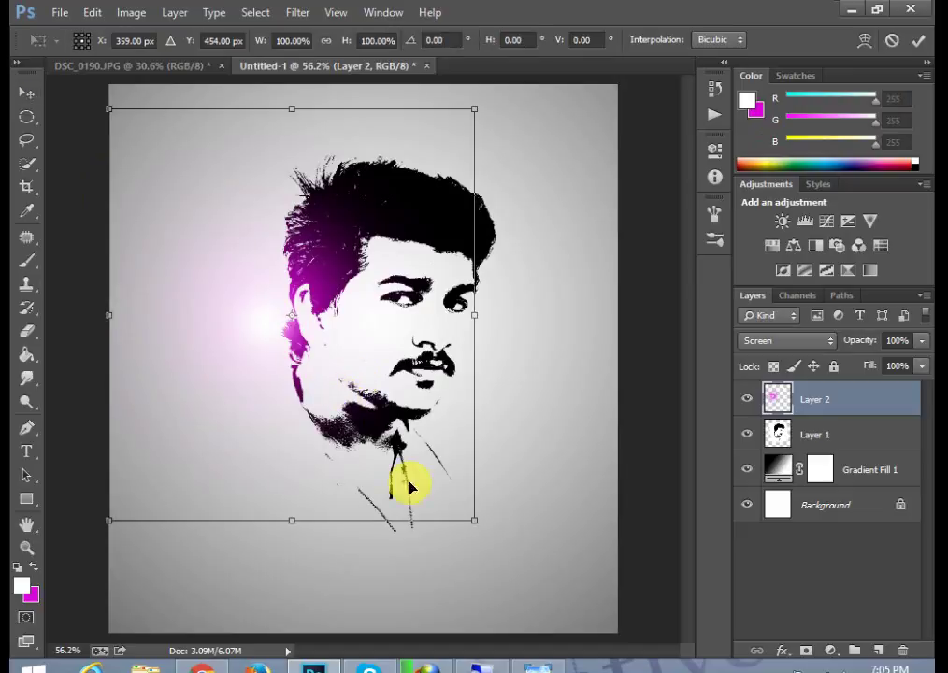
left_click_drag(474, 520, 527, 617)
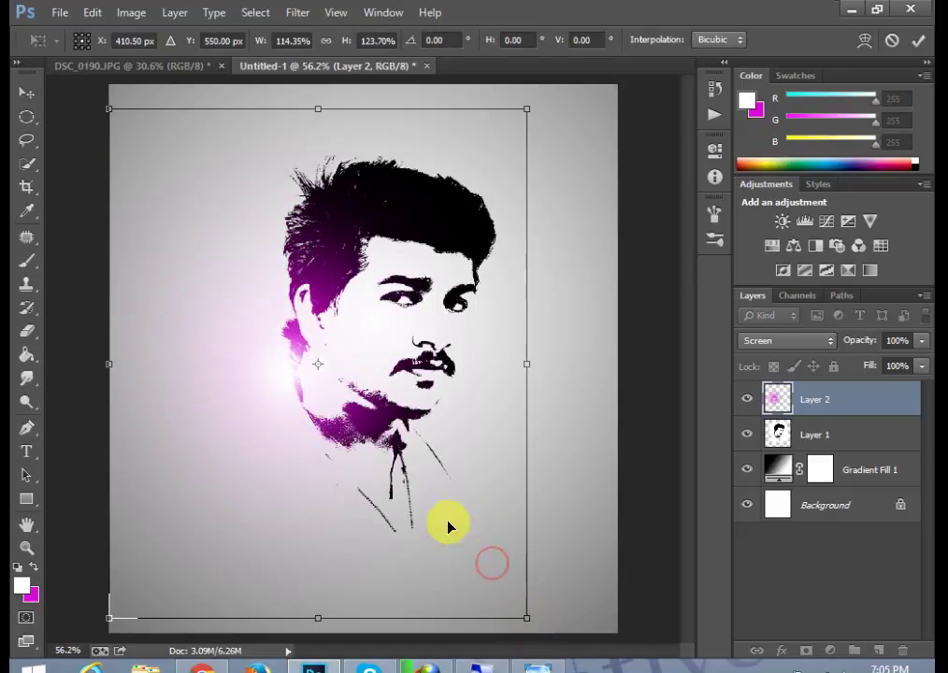
left_click_drag(448, 527, 425, 483)
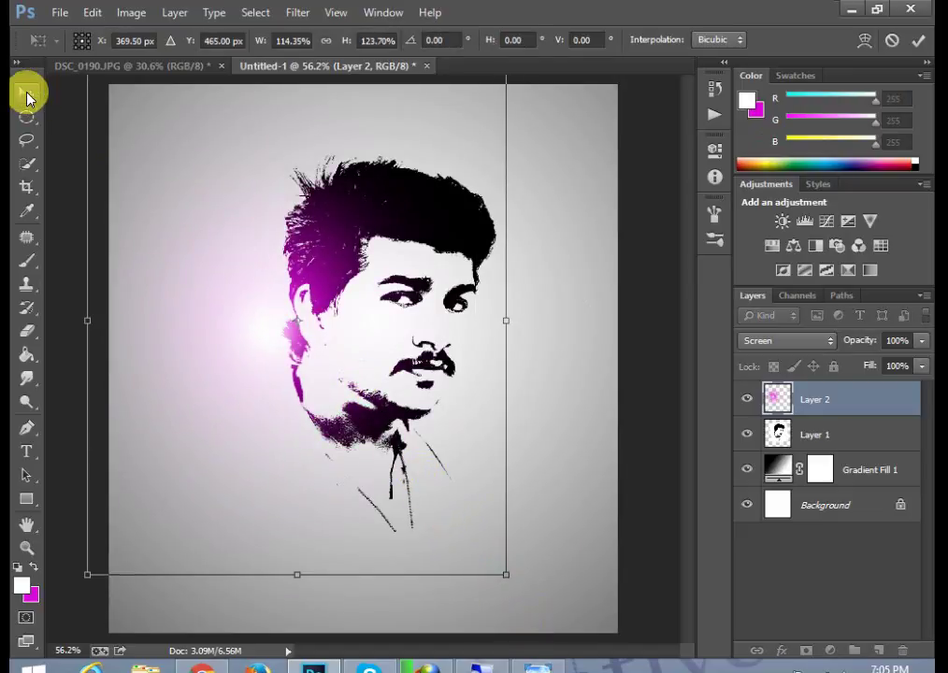
left_click_drag(506, 572, 476, 529)
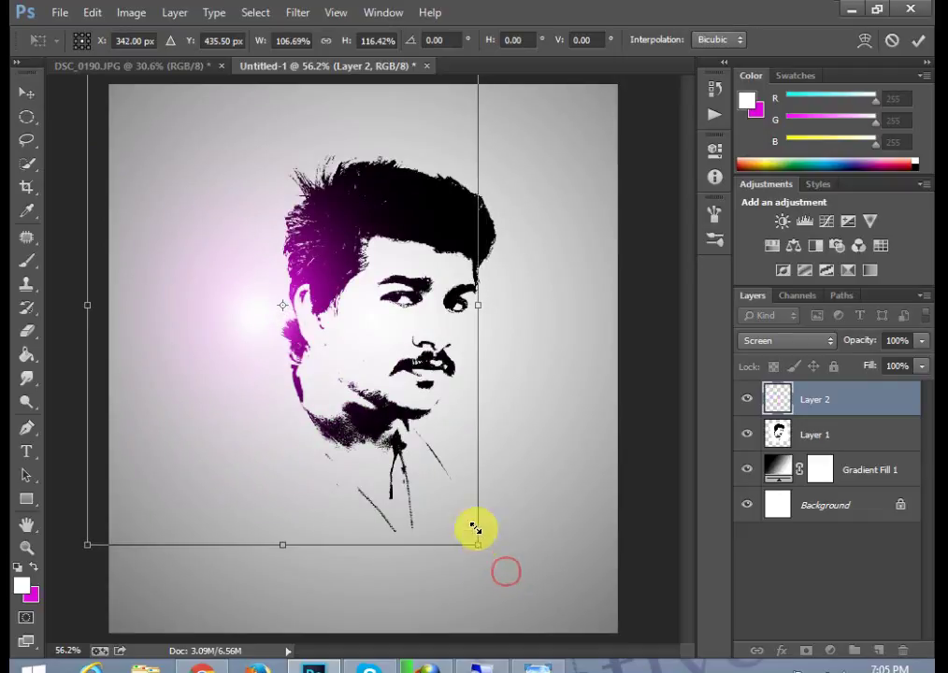
left_click_drag(345, 405, 348, 434)
left_click(26, 92)
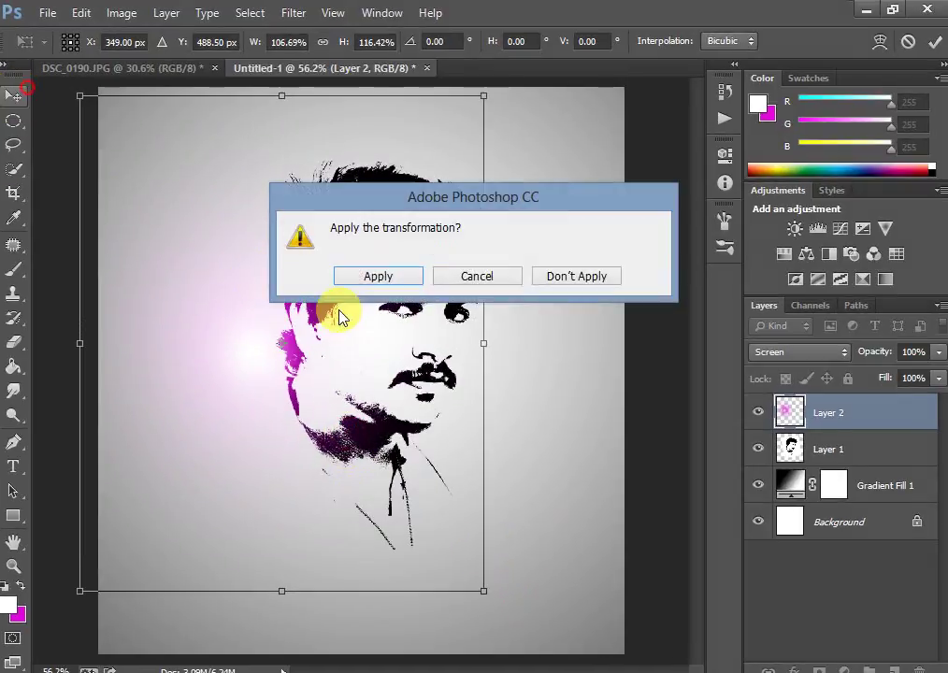
left_click(377, 276)
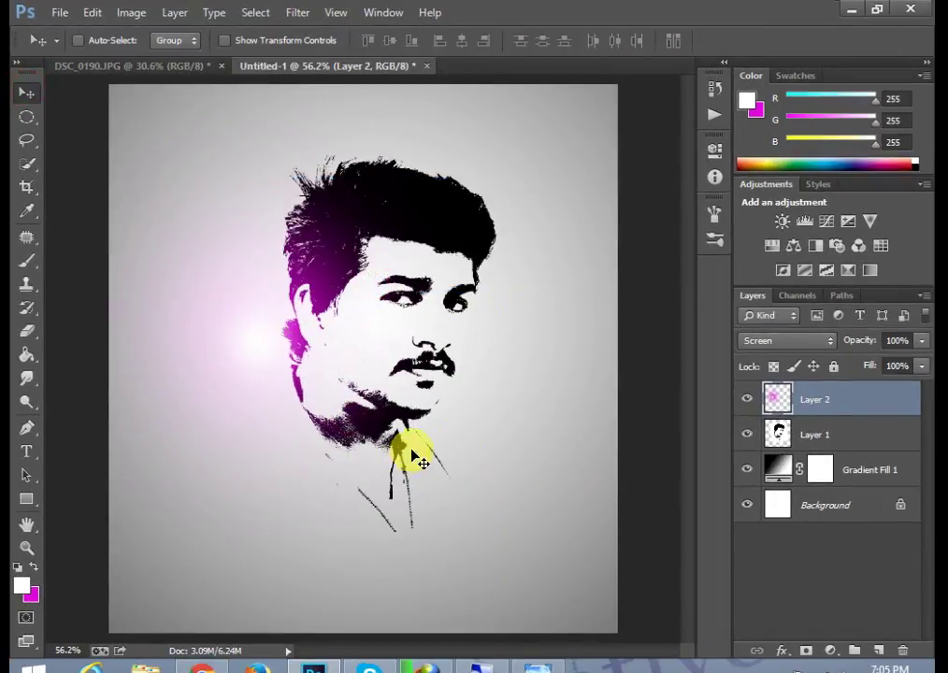
left_click(879, 652)
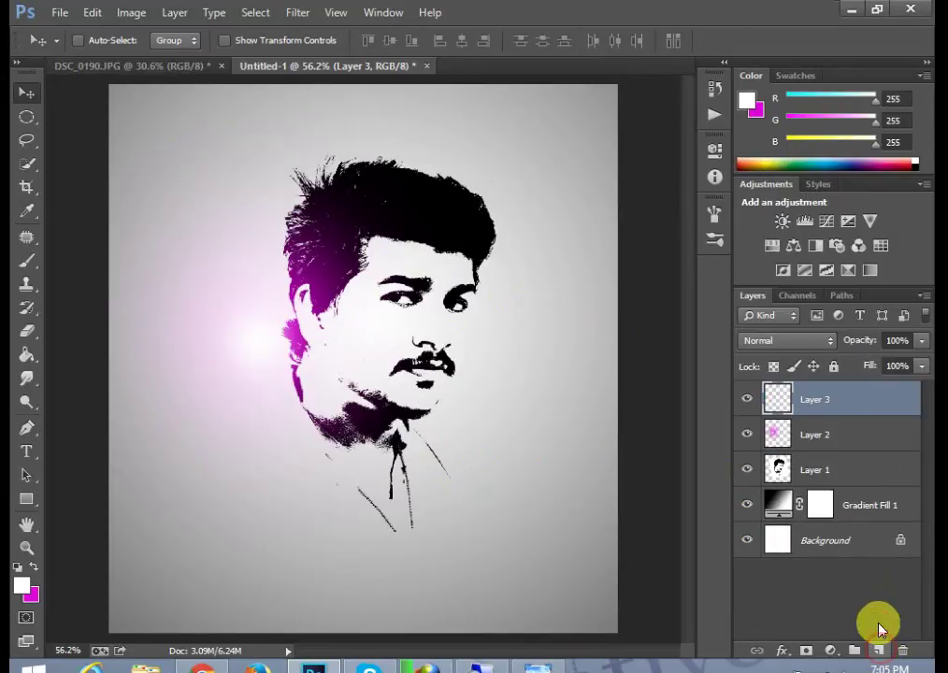
- Duplicate Layer 2's glow and drag the copy toward the lower right
left_click(806, 436)
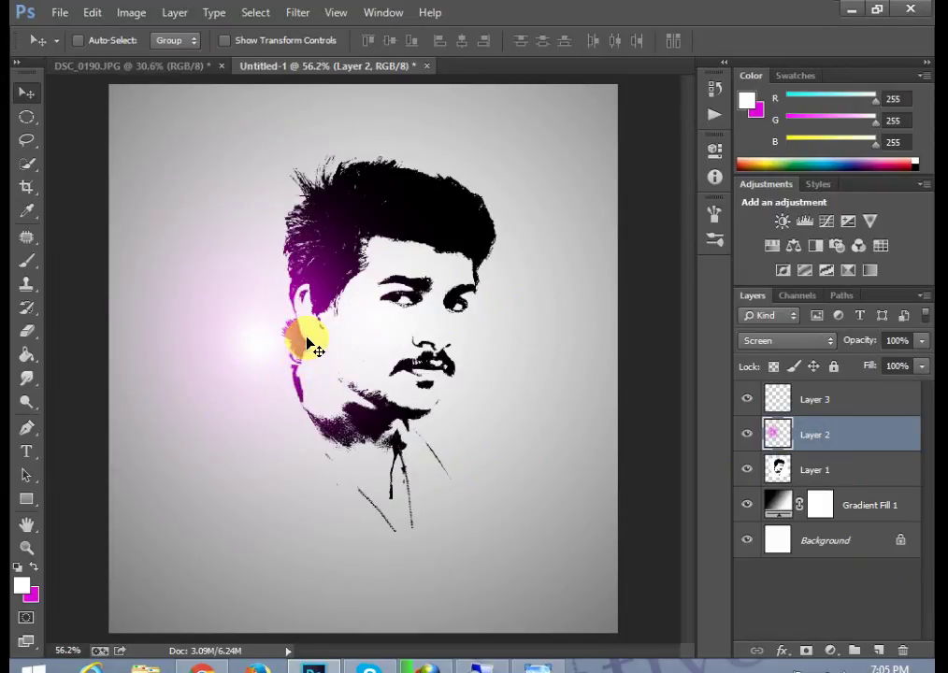
key("ctrl+j")
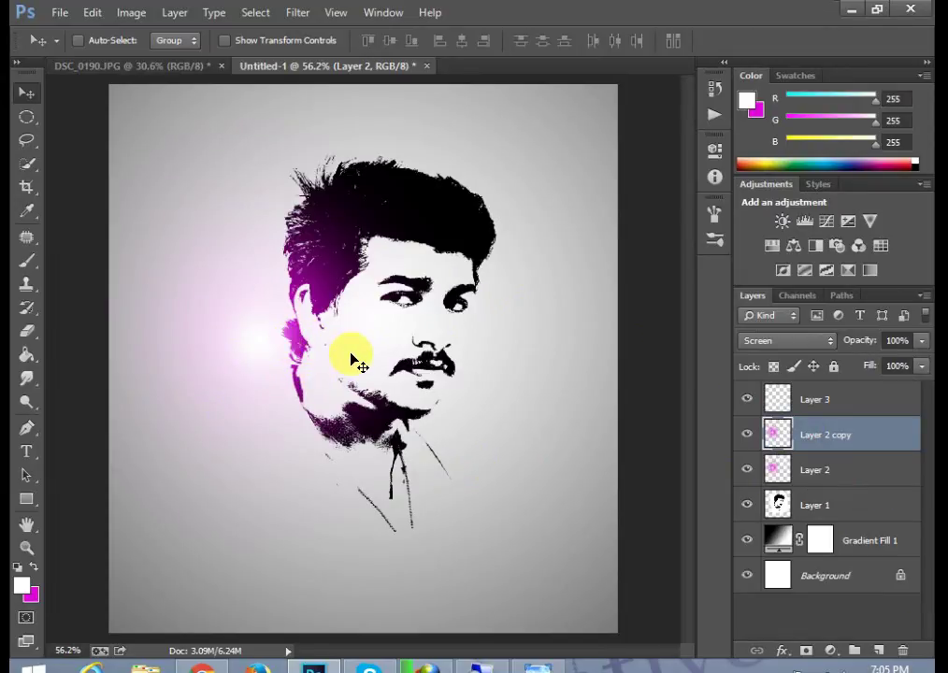
mouse_move(278, 323)
left_mouse_down()
mouse_move(467, 400)
mouse_move(455, 469)
left_mouse_up()
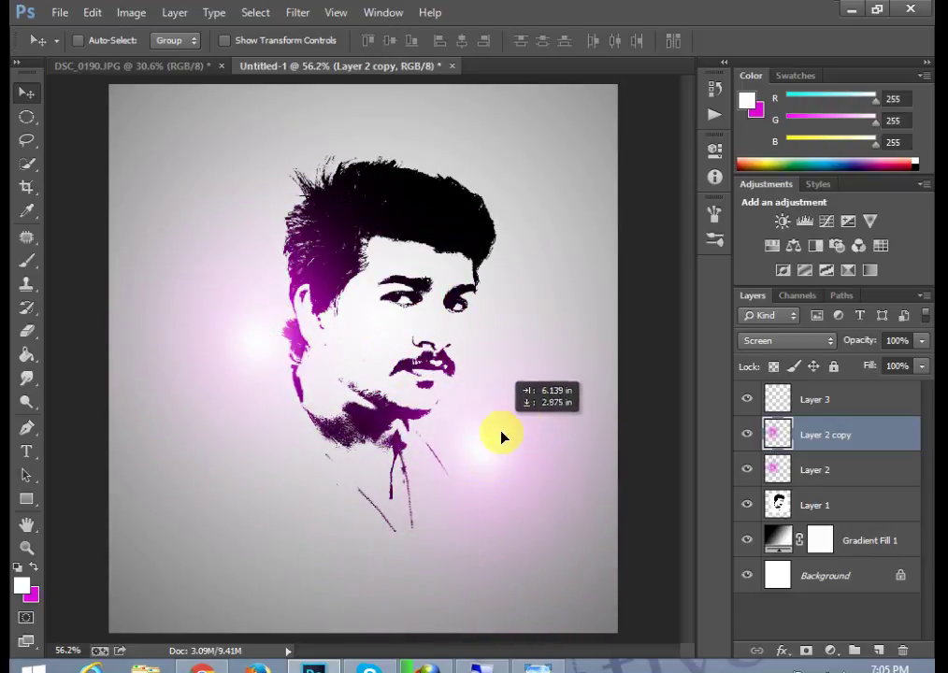
mouse_move(456, 469)
left_mouse_down()
mouse_move(488, 455)
mouse_move(422, 375)
left_mouse_up()
- Scale the copied glow to about 85% and place it beside the shirt
key("ctrl+t")
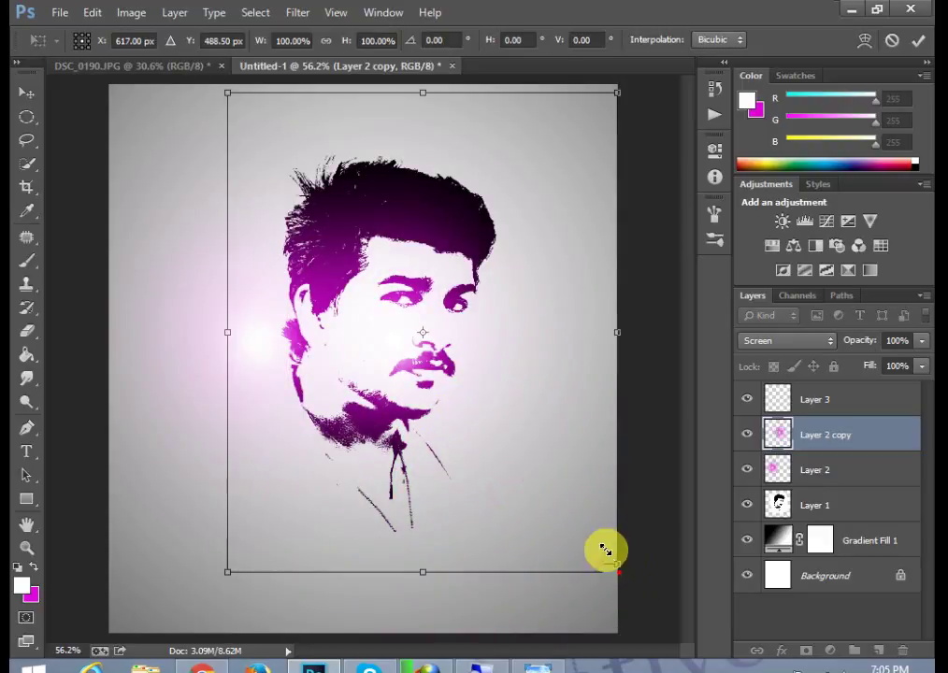
left_click_drag(606, 555, 560, 483)
mouse_move(412, 332)
left_mouse_down()
mouse_move(537, 555)
mouse_move(498, 512)
left_mouse_up()
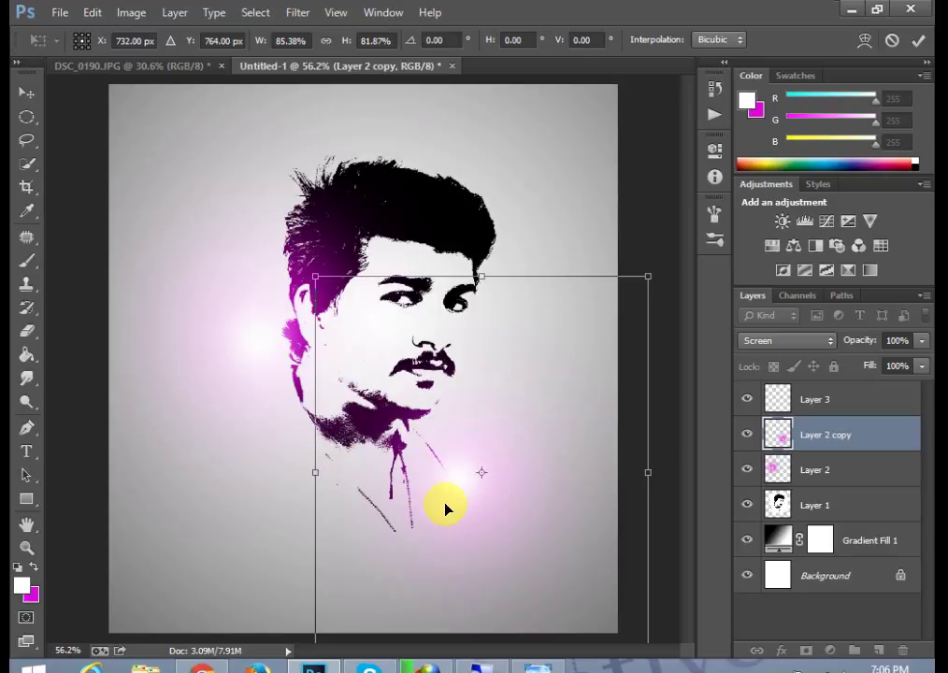
left_click(25, 91)
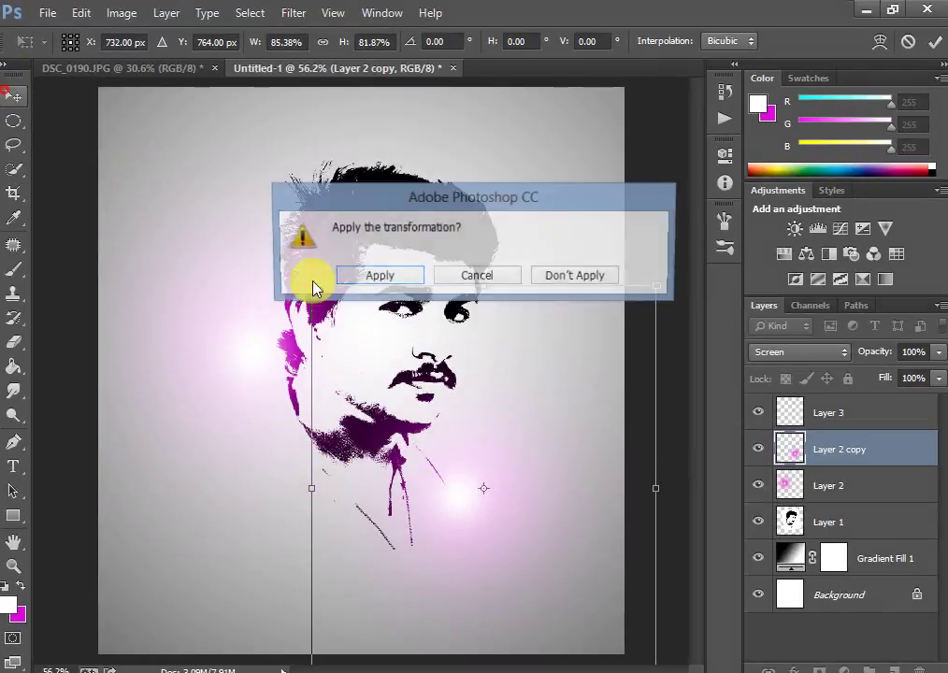
left_click(336, 276)
- Revert the merged glow copy, shift the magenta glow right, and delete a trial duplicate
key("ctrl+e")
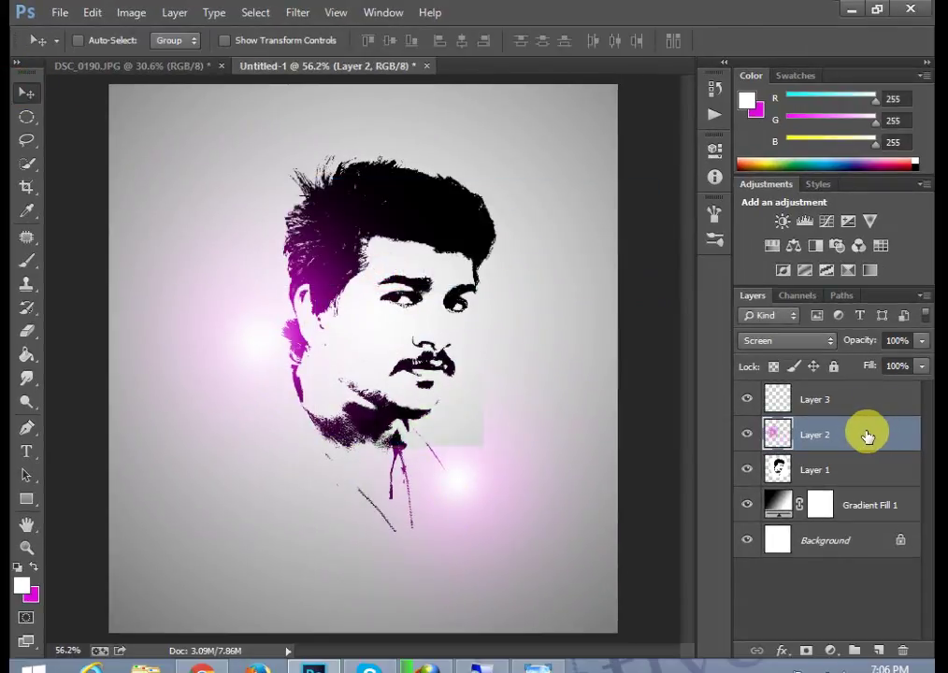
left_click(854, 399)
key("ctrl+e")
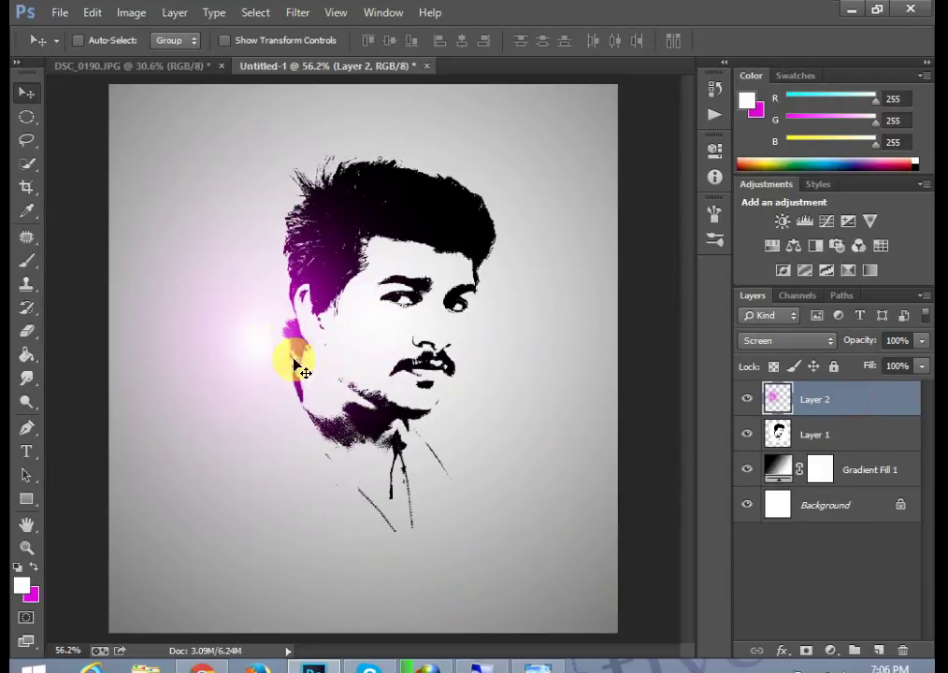
left_click_drag(272, 378, 285, 355)
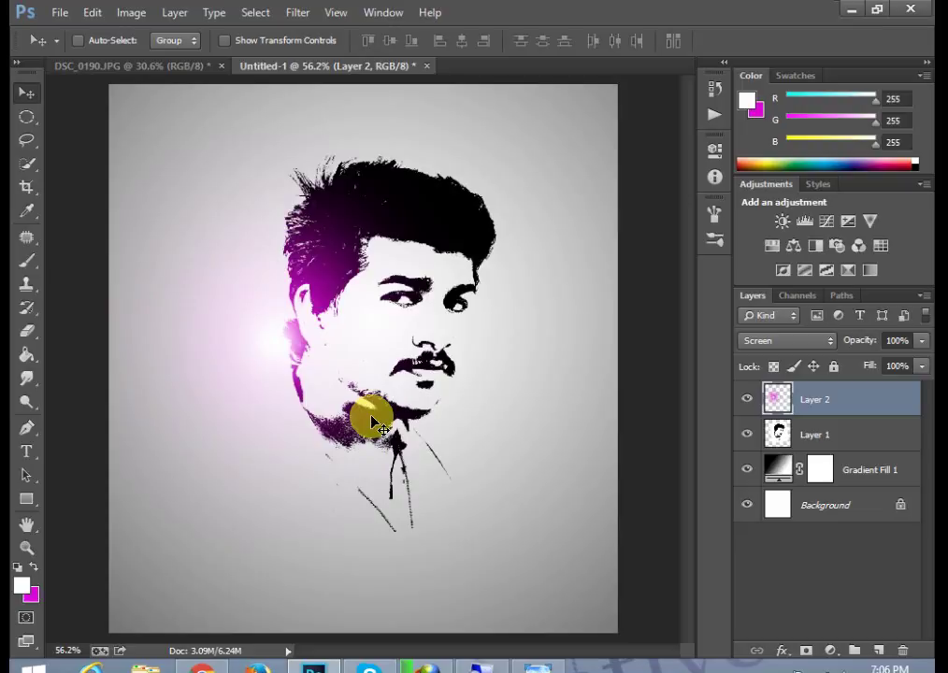
left_click_drag(372, 420, 286, 290)
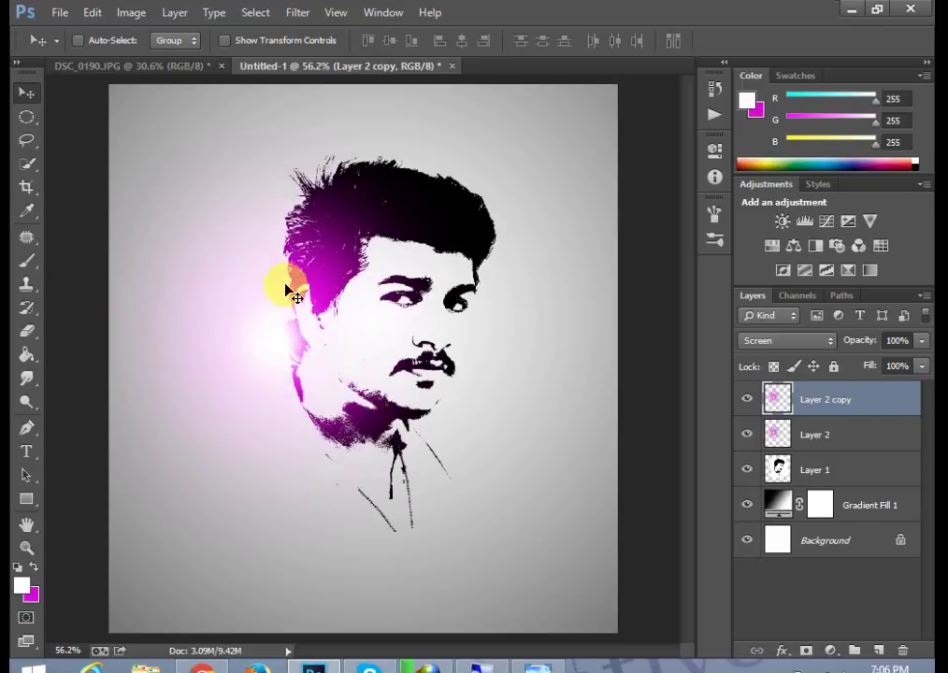
mouse_move(388, 391)
left_mouse_down()
mouse_move(428, 429)
mouse_move(482, 439)
mouse_move(506, 420)
left_mouse_up()
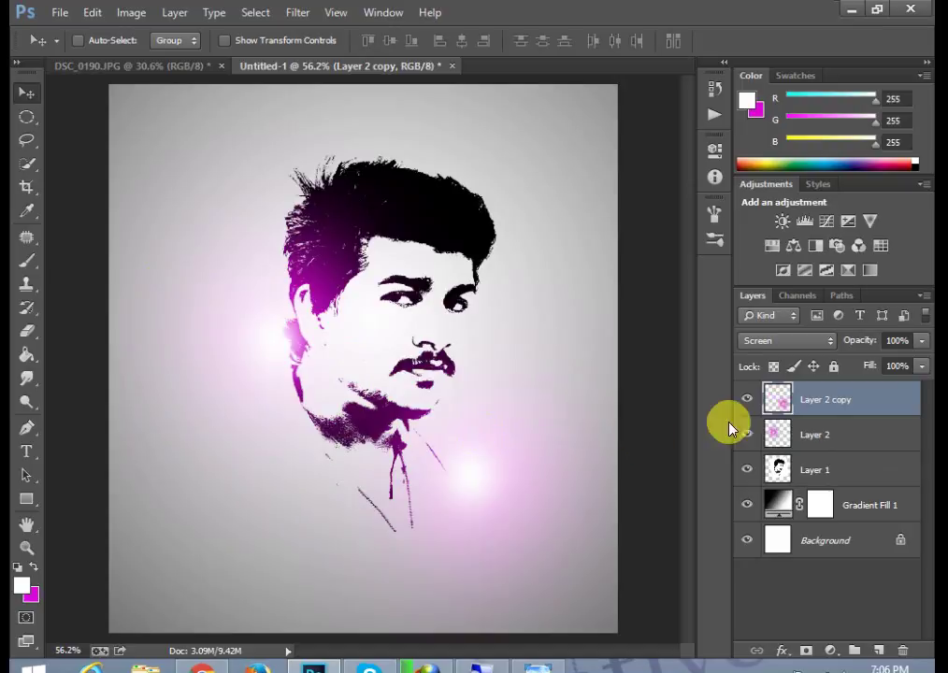
key("Delete")
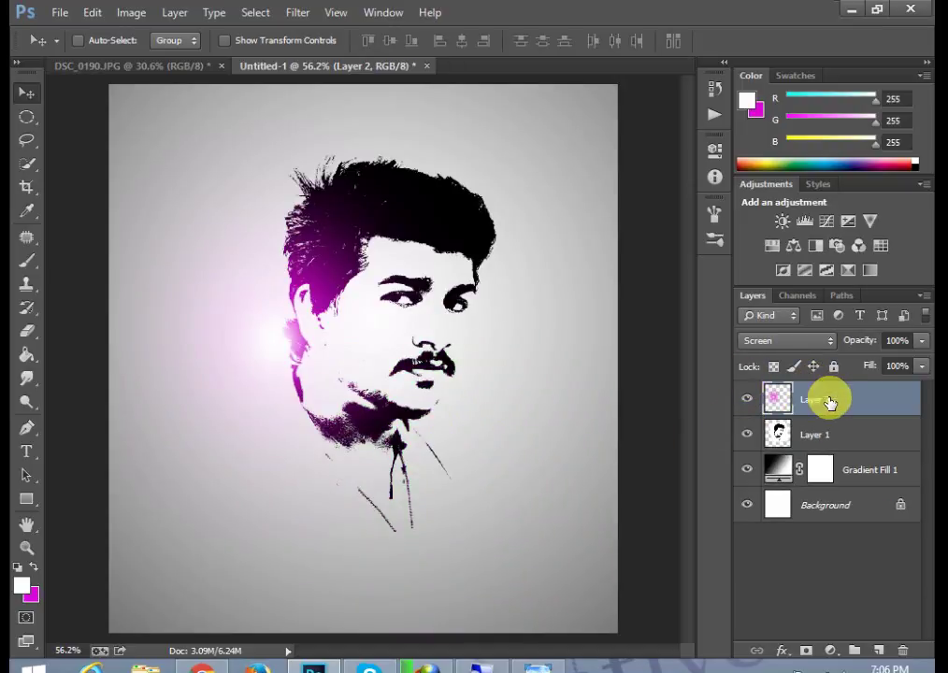
- Duplicate Layer 2, shrink the copy to about 70×58% beside the chin, and add empty Layer 3
left_click_drag(841, 402, 881, 644)
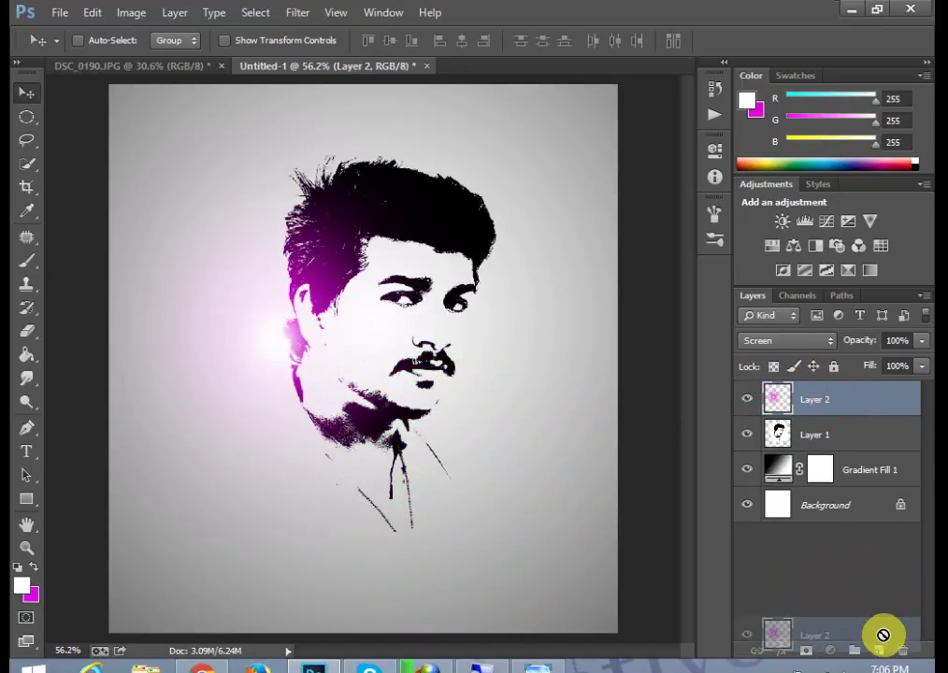
mouse_move(243, 307)
left_mouse_down()
mouse_move(410, 419)
mouse_move(485, 426)
mouse_move(451, 433)
left_mouse_up()
key("ctrl+t")
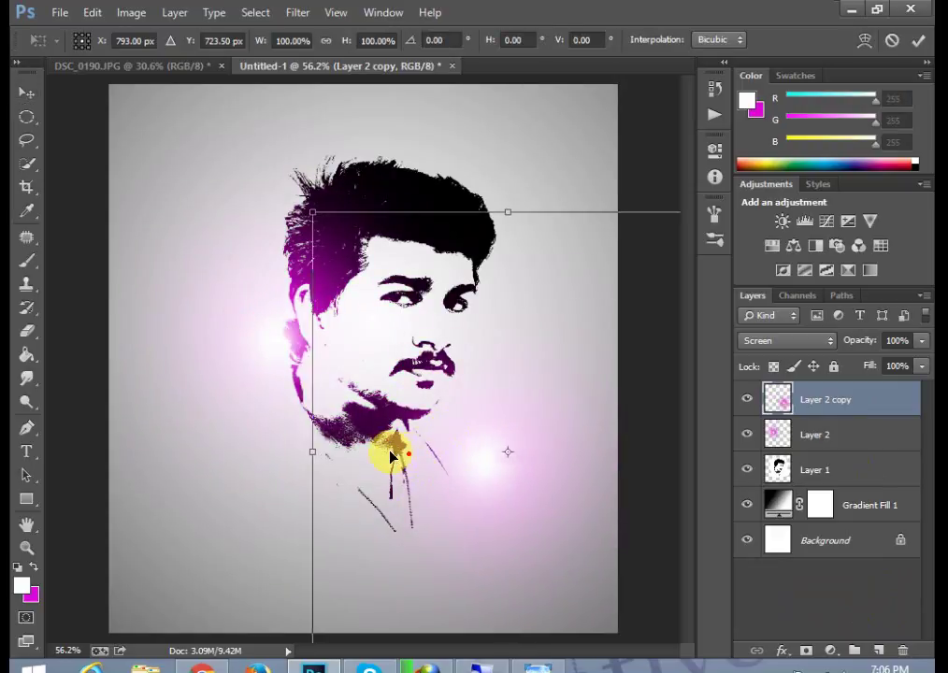
left_click_drag(392, 449, 279, 192)
left_click_drag(277, 271, 409, 400)
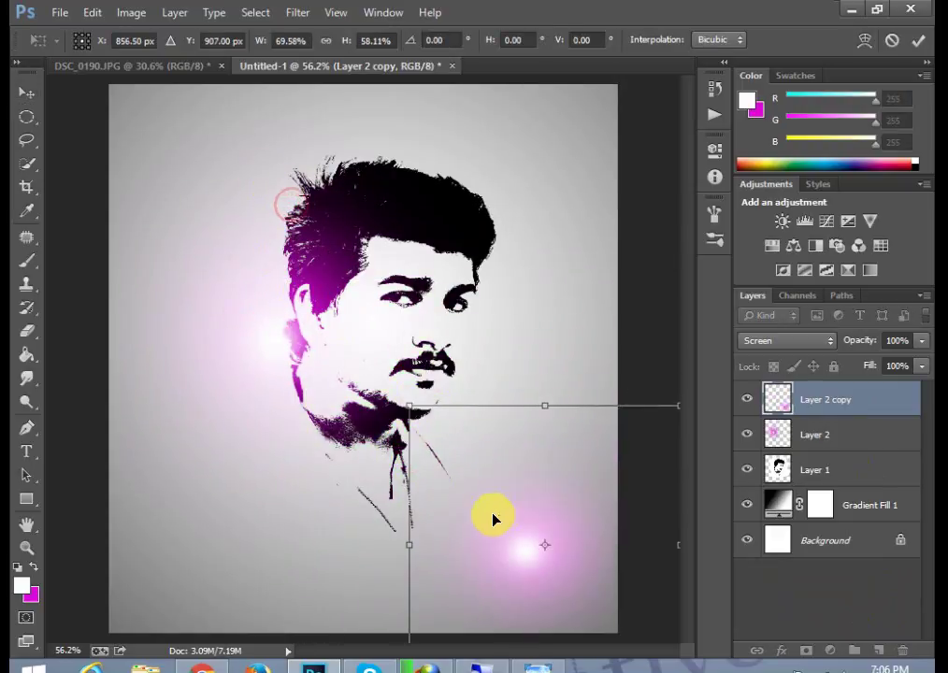
left_click_drag(492, 514, 439, 392)
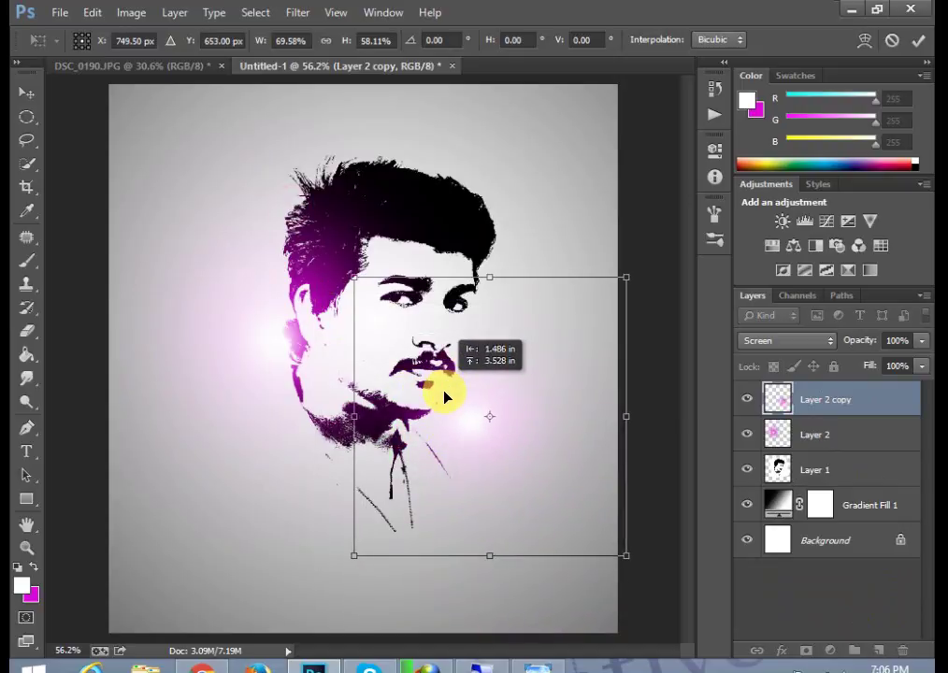
left_click(45, 95)
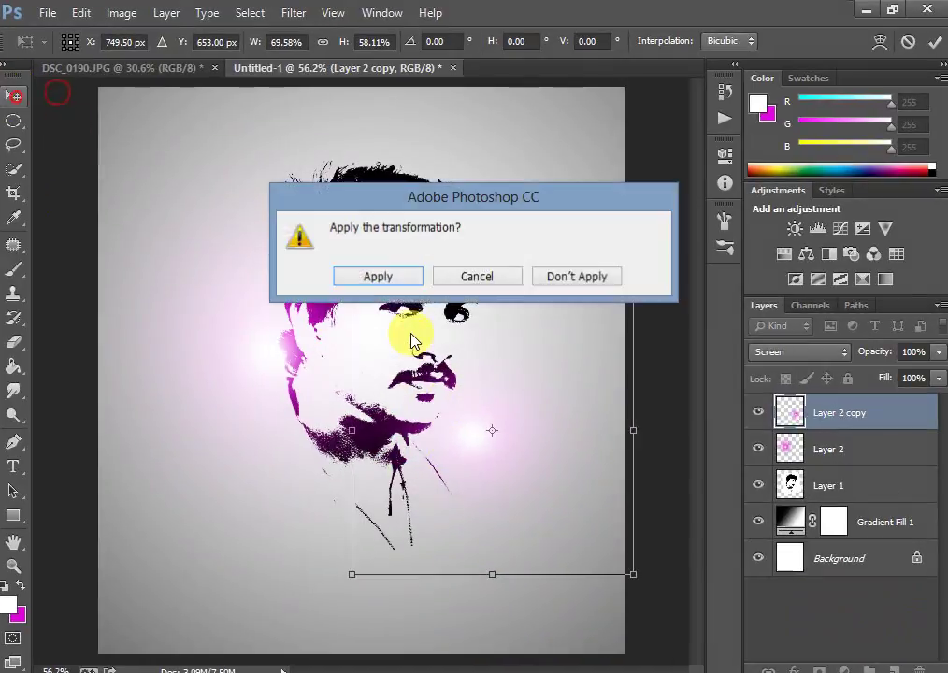
left_click(395, 277)
left_click(879, 651)
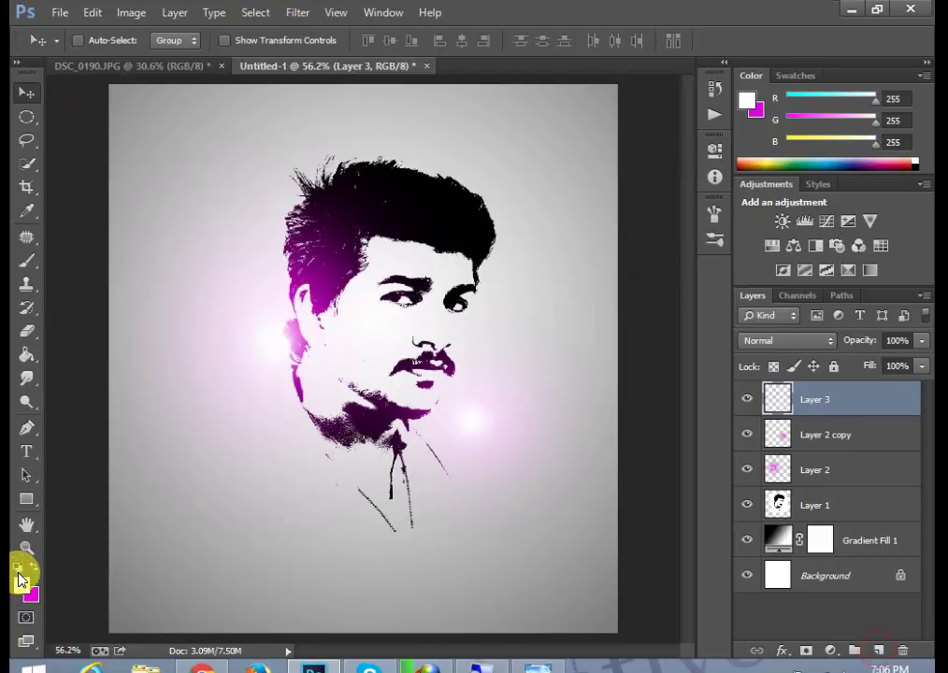
- Set the foreground to blue-violet #400dff and paint a 400 px soft glow below the jaw
left_click(20, 578)
left_click(392, 298)
left_click(490, 238)
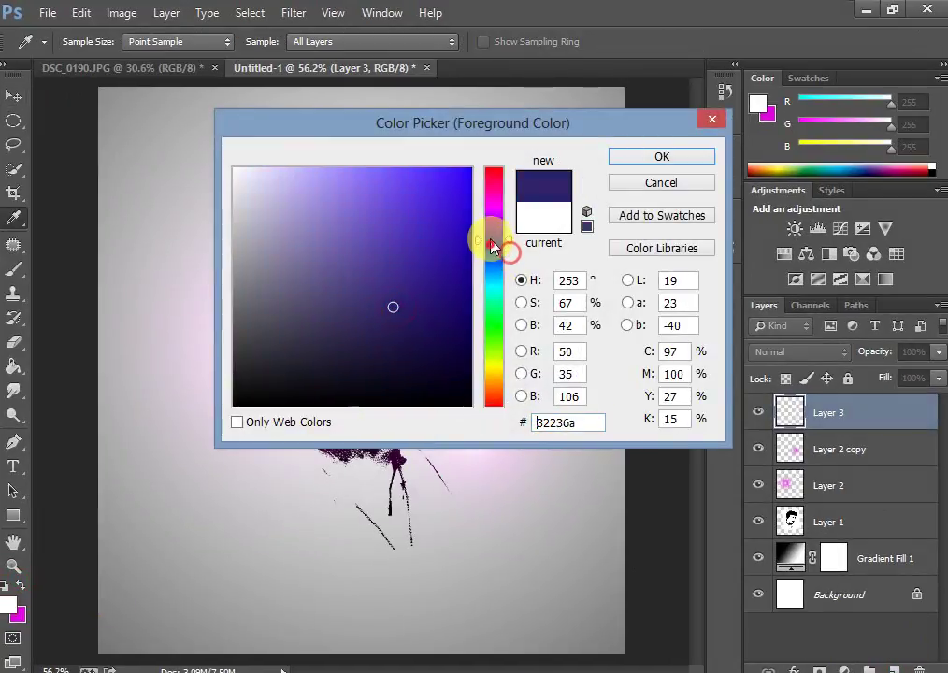
left_click(454, 169)
left_click(631, 159)
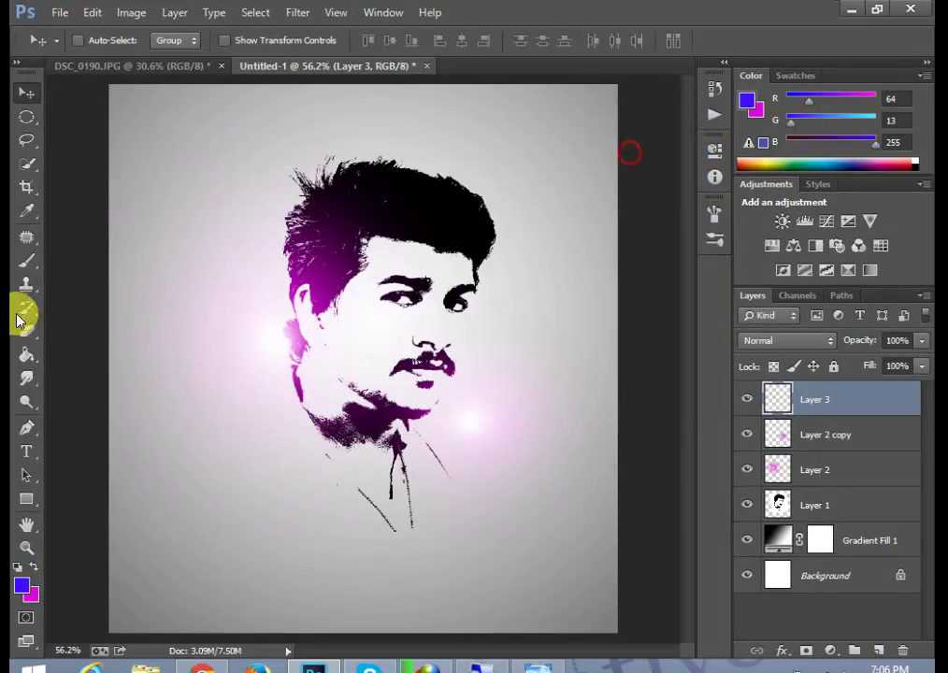
left_click(27, 260)
key("bracketright")
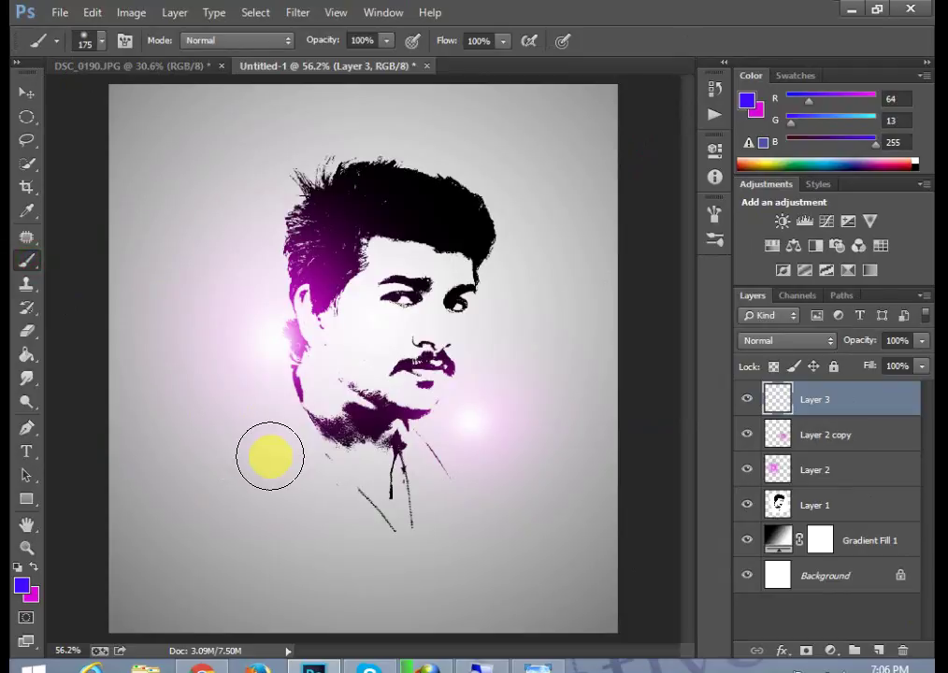
key("bracketright")
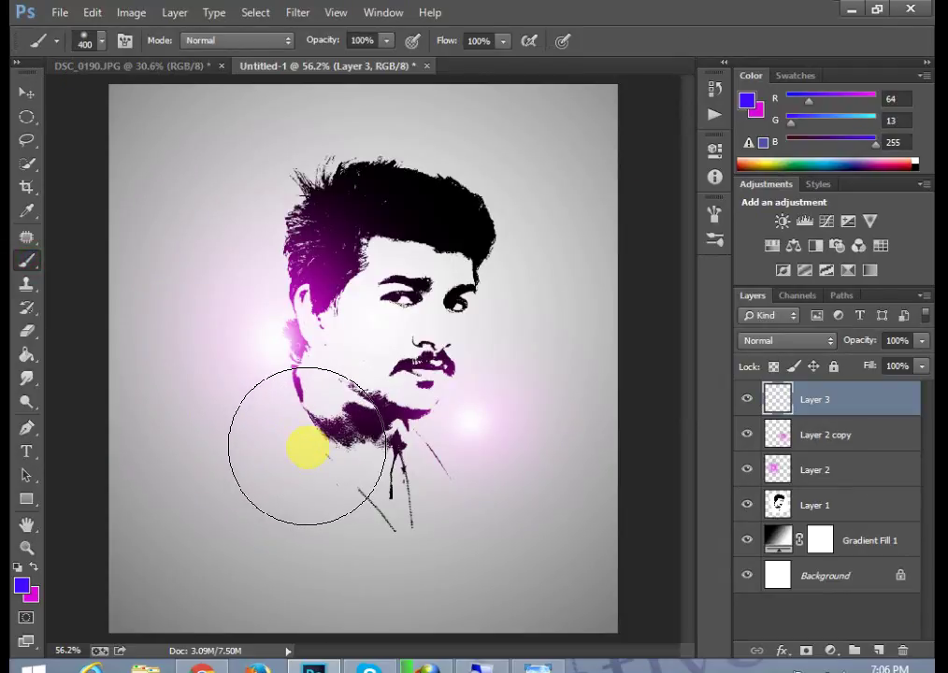
left_click(308, 448)
- Paint a white core in the centre of the blue-violet glow
left_click(20, 586)
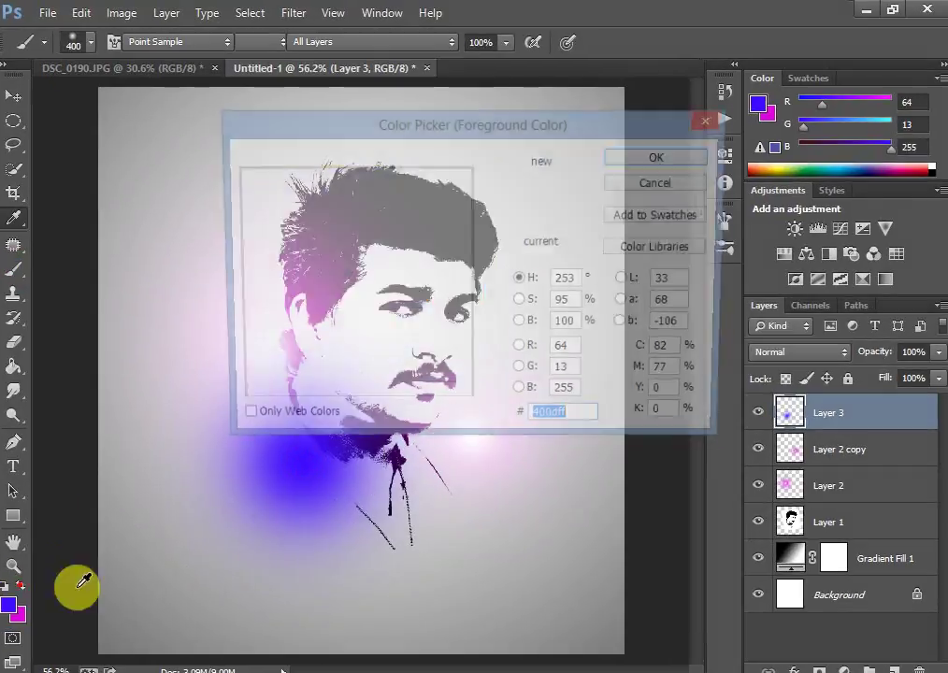
left_click(235, 169)
left_click(650, 155)
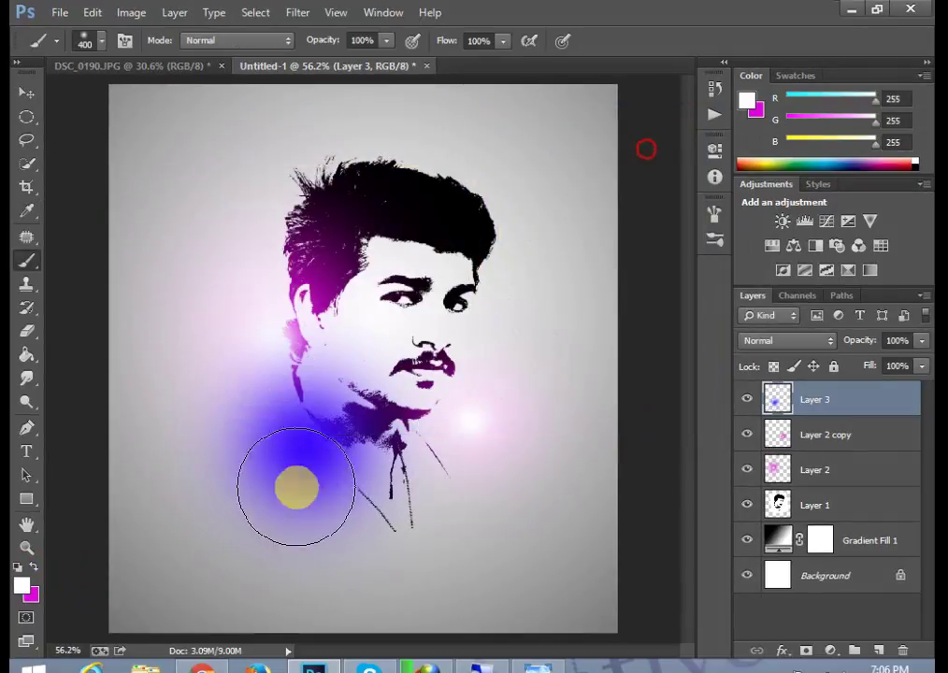
left_click(303, 449)
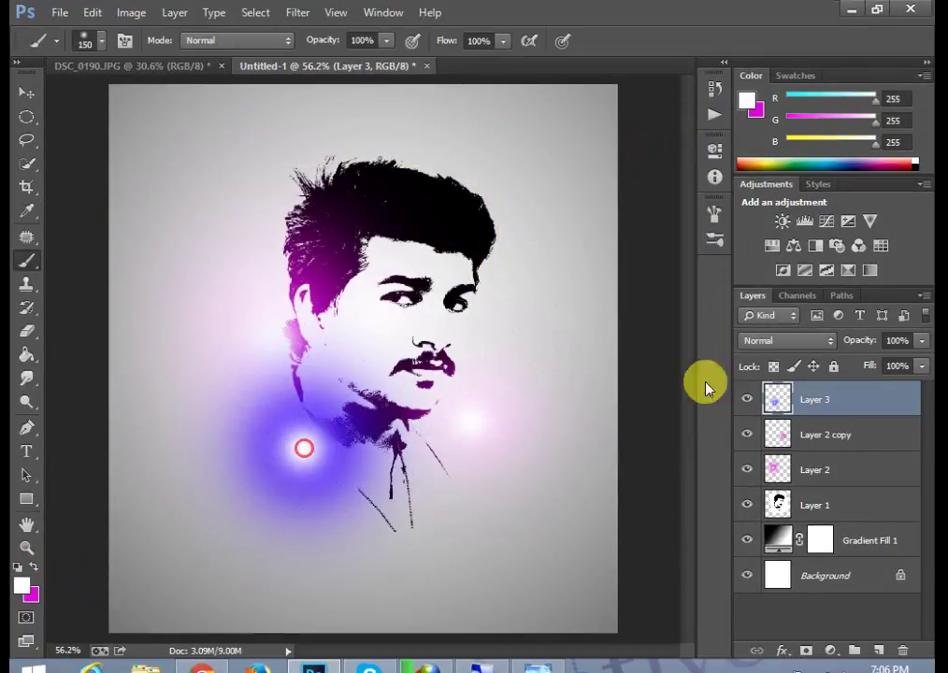
- Set Layer 3 to Screen and enlarge the glow to about 127%, shifted left and down
left_click(785, 340)
left_click(762, 154)
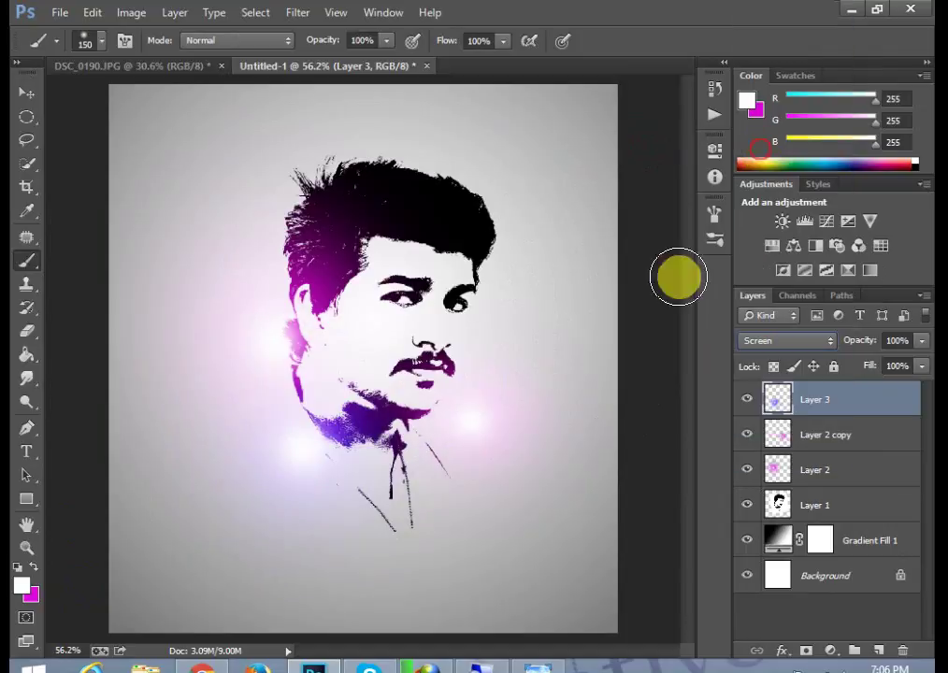
left_click(32, 86)
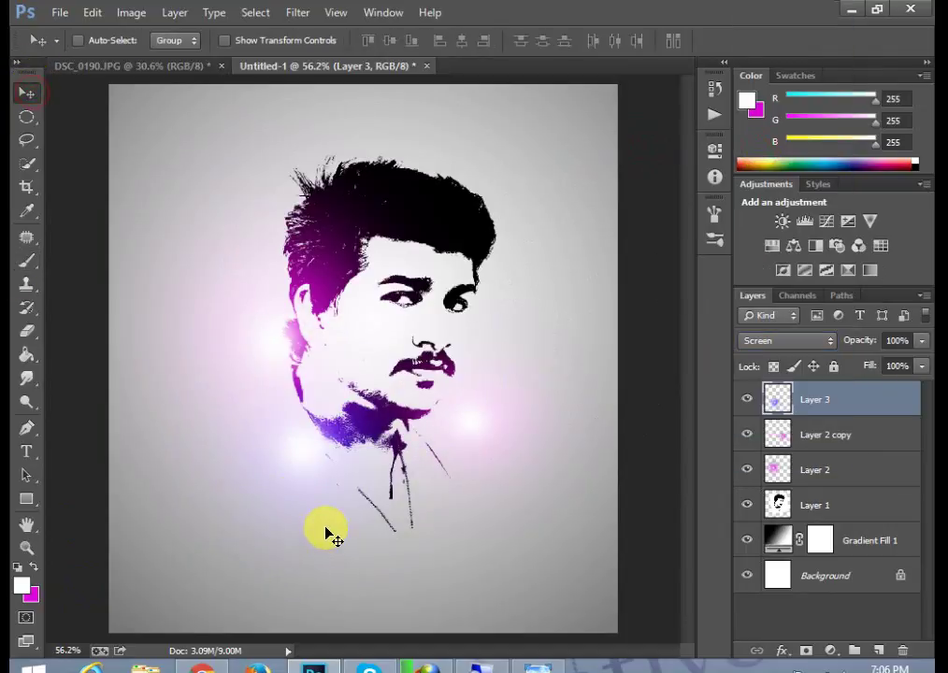
key("ctrl+t")
mouse_move(475, 276)
left_mouse_down()
mouse_move(567, 233)
mouse_move(563, 240)
left_mouse_up()
mouse_move(378, 454)
left_mouse_down()
mouse_move(311, 474)
mouse_move(344, 475)
left_mouse_up()
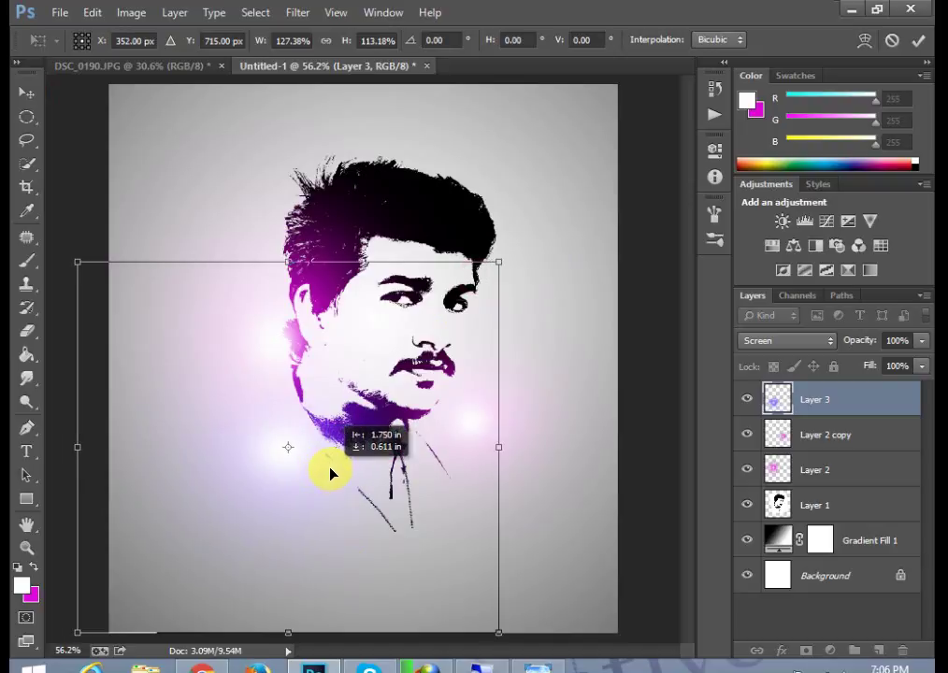
left_click(26, 96)
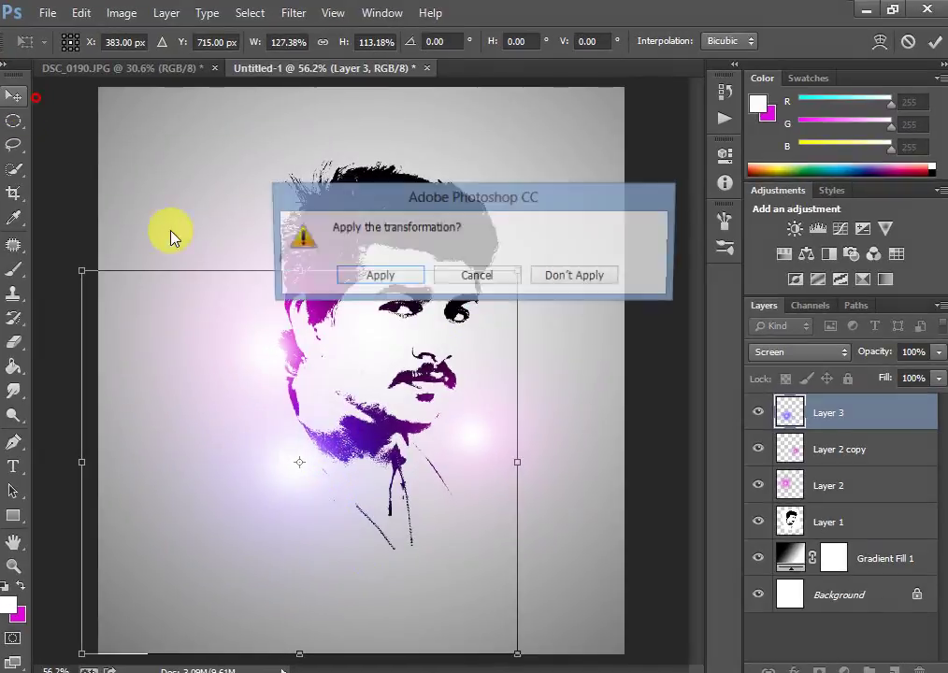
left_click(378, 277)
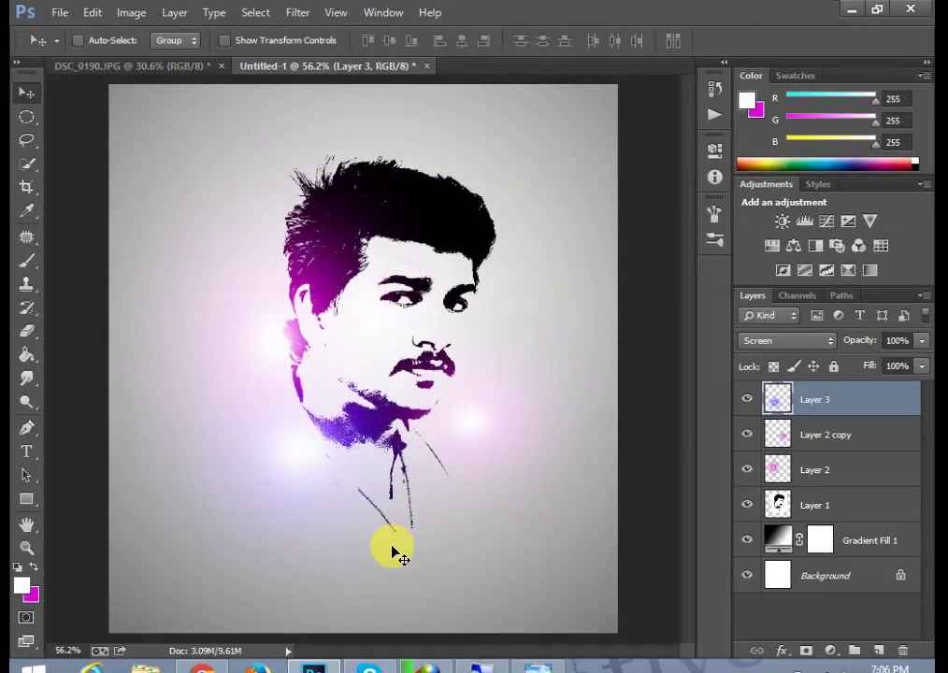
- Add 'CREATIVE' text in Charlemagne Std below the chin and colour it black
right_click(19, 463)
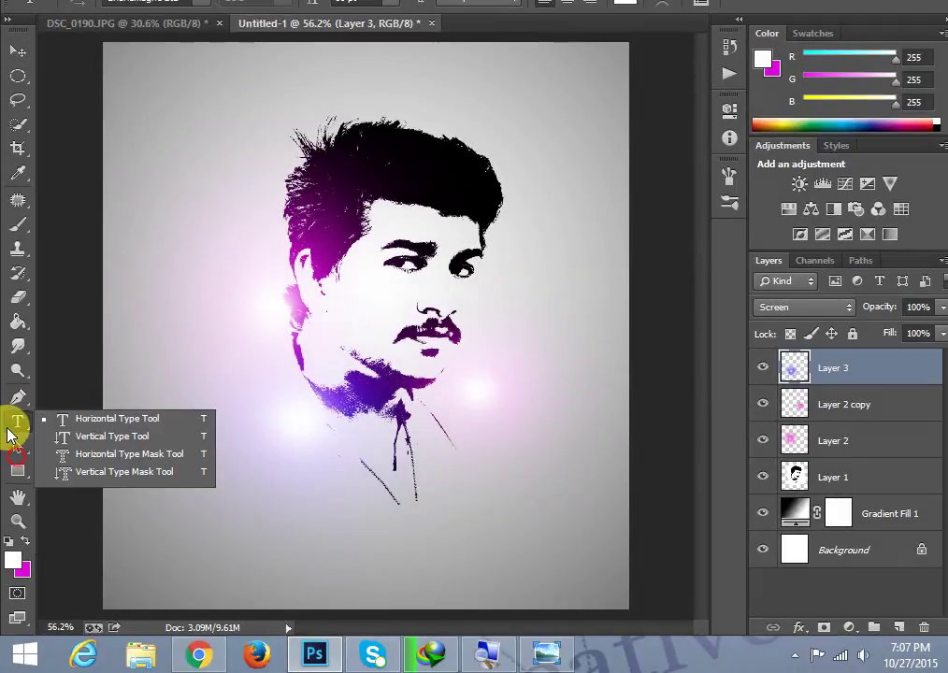
left_click(66, 417)
mouse_move(197, 450)
left_mouse_down()
mouse_move(317, 516)
mouse_move(560, 570)
left_mouse_up()
type("CREATI")
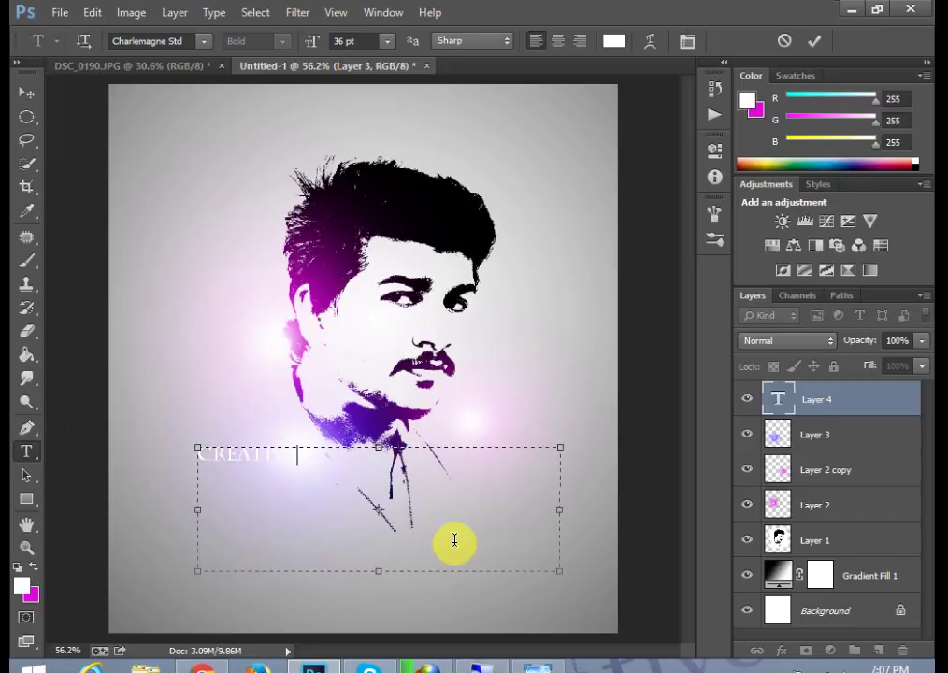
left_click(26, 92)
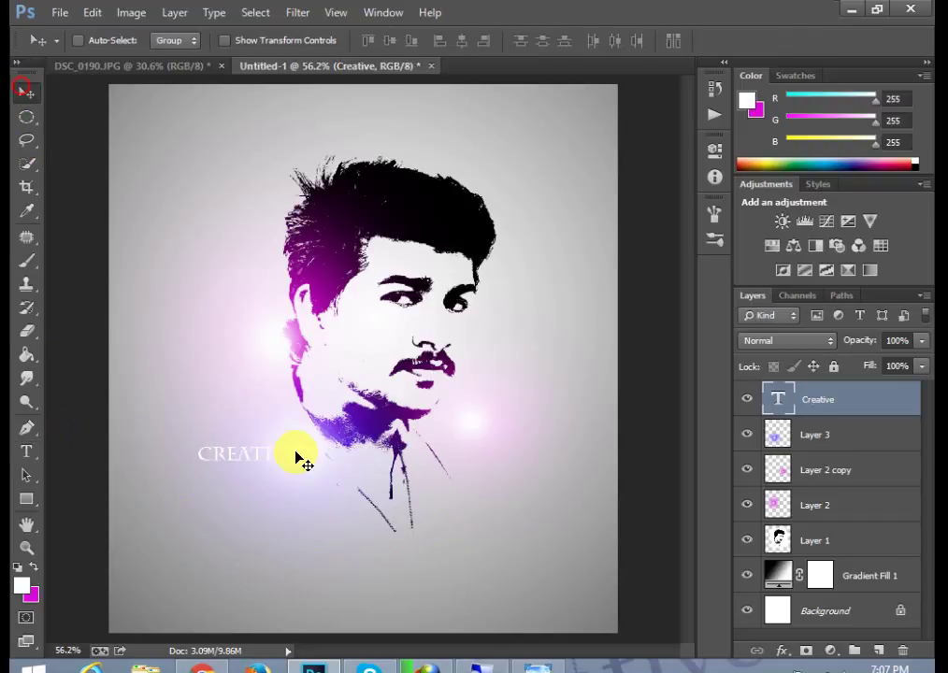
double_click(780, 399)
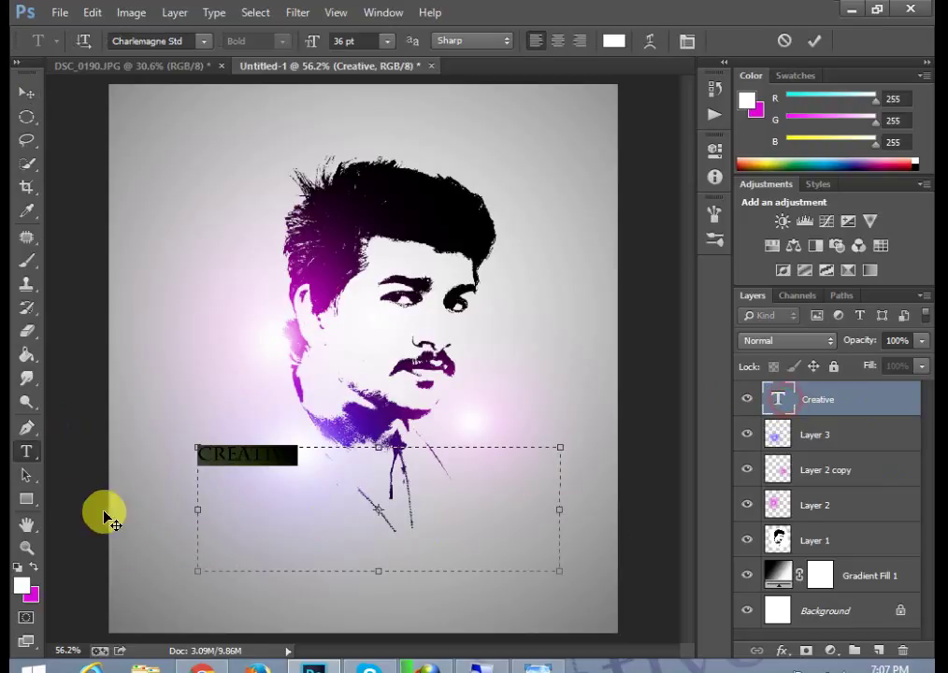
left_click(27, 579)
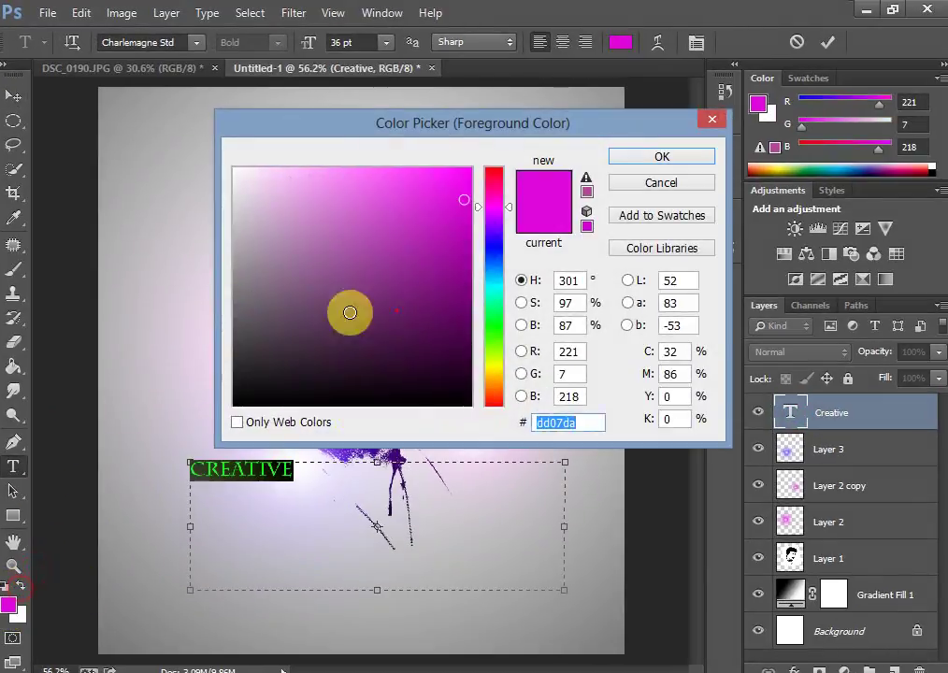
mouse_move(345, 313)
left_mouse_down()
mouse_move(233, 406)
mouse_move(367, 492)
left_mouse_up()
left_click(652, 159)
- Enlarge the CREATIVE text to about 180% and tilt it about -6°
left_click(25, 92)
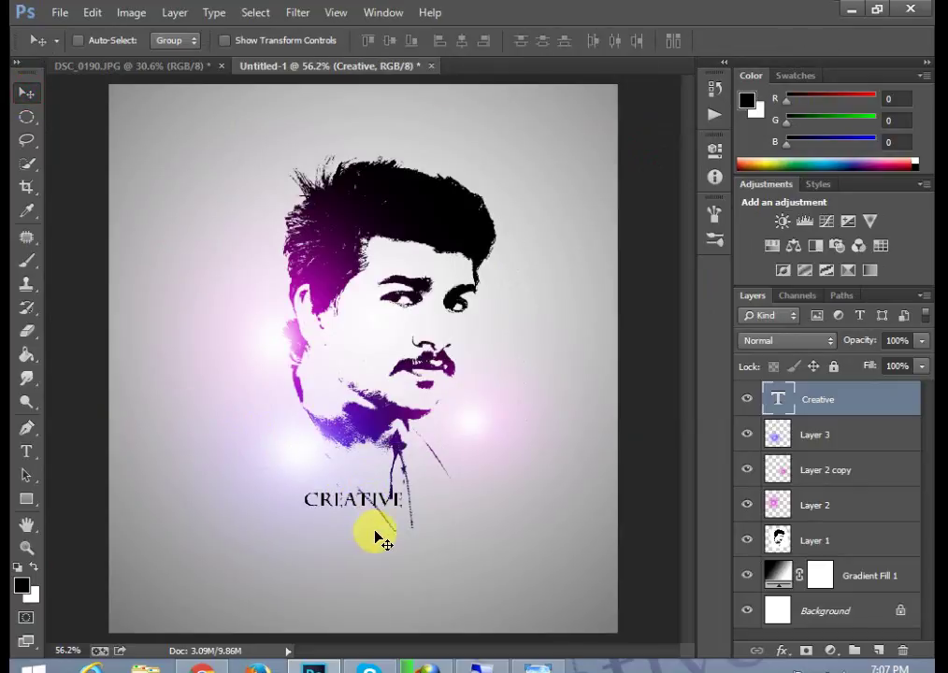
key("ctrl+t")
mouse_move(427, 550)
left_mouse_down()
mouse_move(364, 535)
mouse_move(17, 507)
mouse_move(64, 450)
left_mouse_up()
left_click_drag(253, 489, 519, 568)
mouse_move(574, 448)
left_mouse_down()
mouse_move(544, 571)
mouse_move(469, 499)
mouse_move(484, 501)
left_mouse_up()
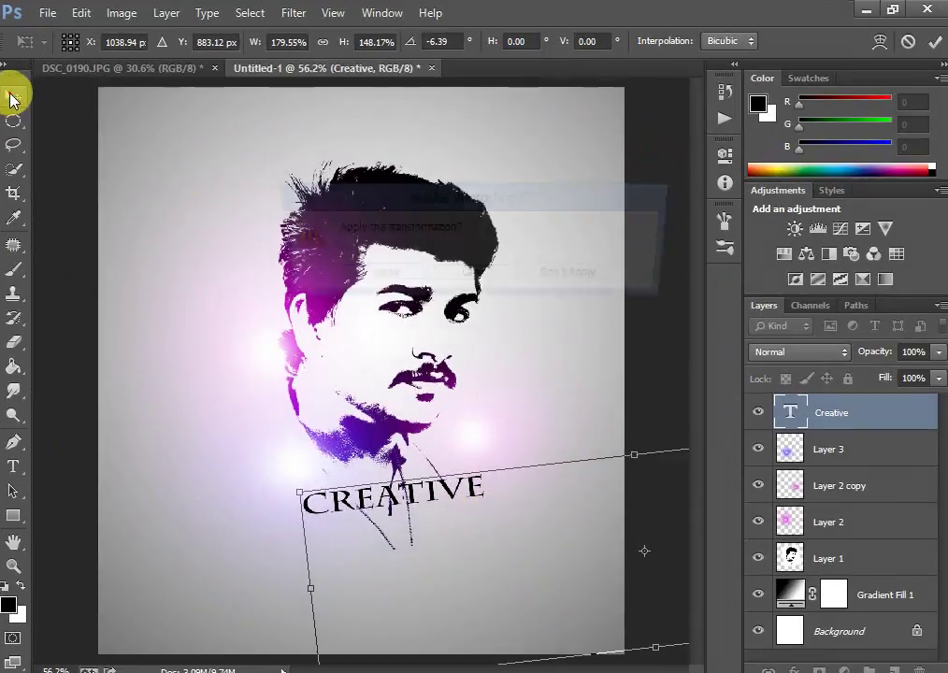
left_click(17, 95)
left_click(395, 276)
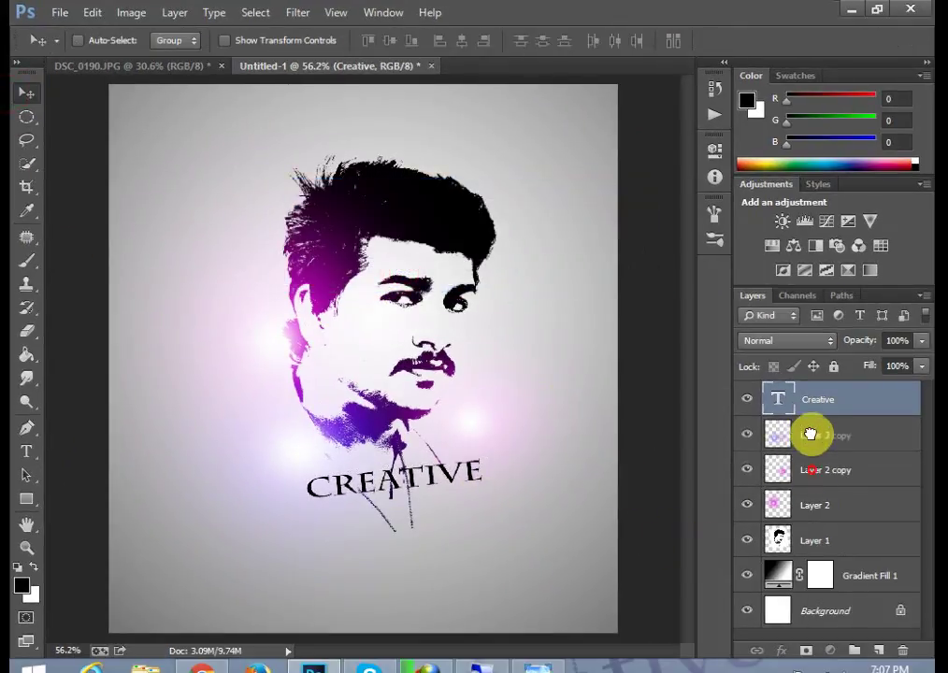
- Move Layer 2 copy above Layer 3 and the Creative text layer, repositioning the glow
left_click_drag(812, 466, 811, 435)
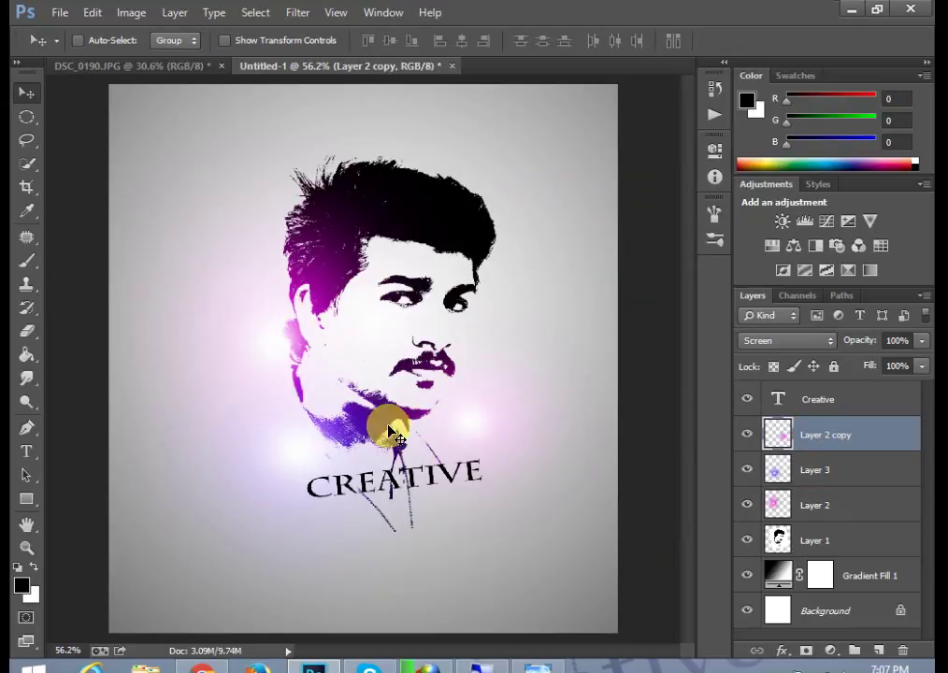
mouse_move(464, 410)
left_mouse_down()
mouse_move(461, 402)
mouse_move(468, 440)
left_mouse_up()
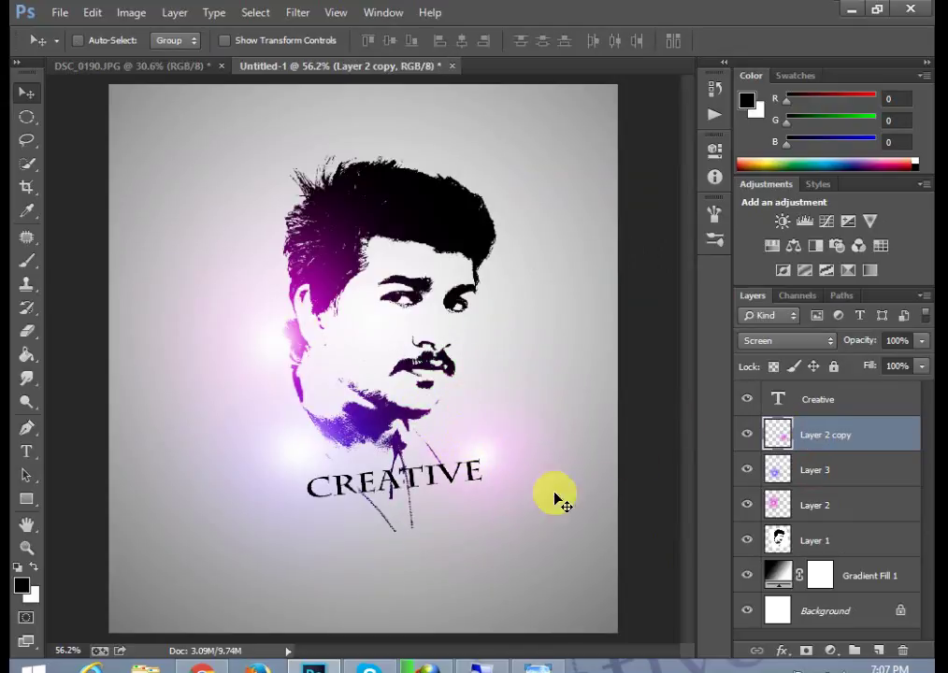
left_click_drag(811, 439, 804, 392)
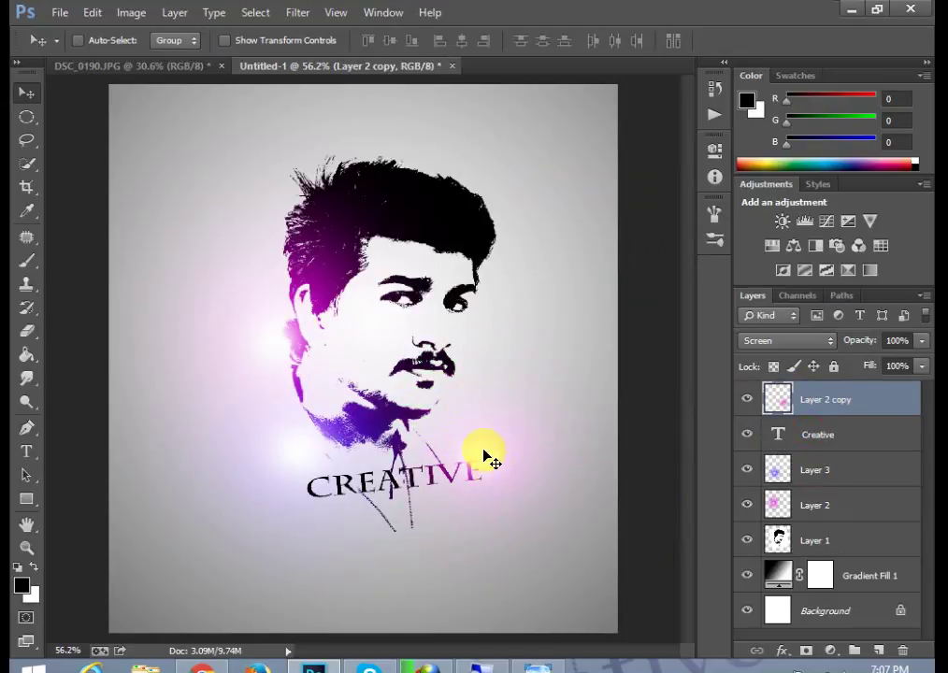
left_click_drag(483, 456, 468, 441)
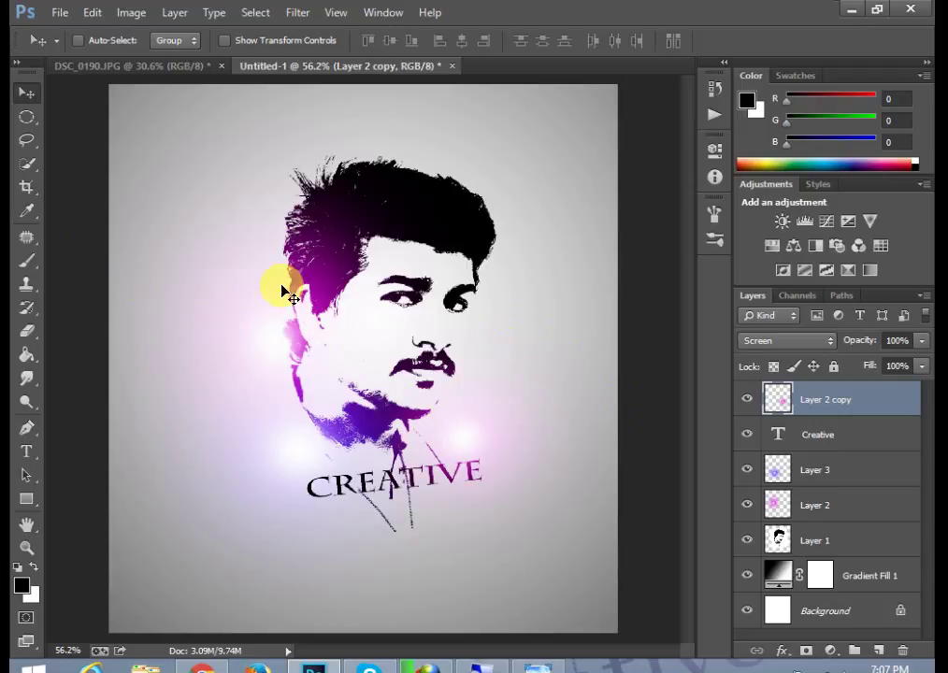
left_click(26, 187)
- Discard a trial crop, then crop the canvas to a square around the portrait and text
left_click_drag(345, 618, 363, 628)
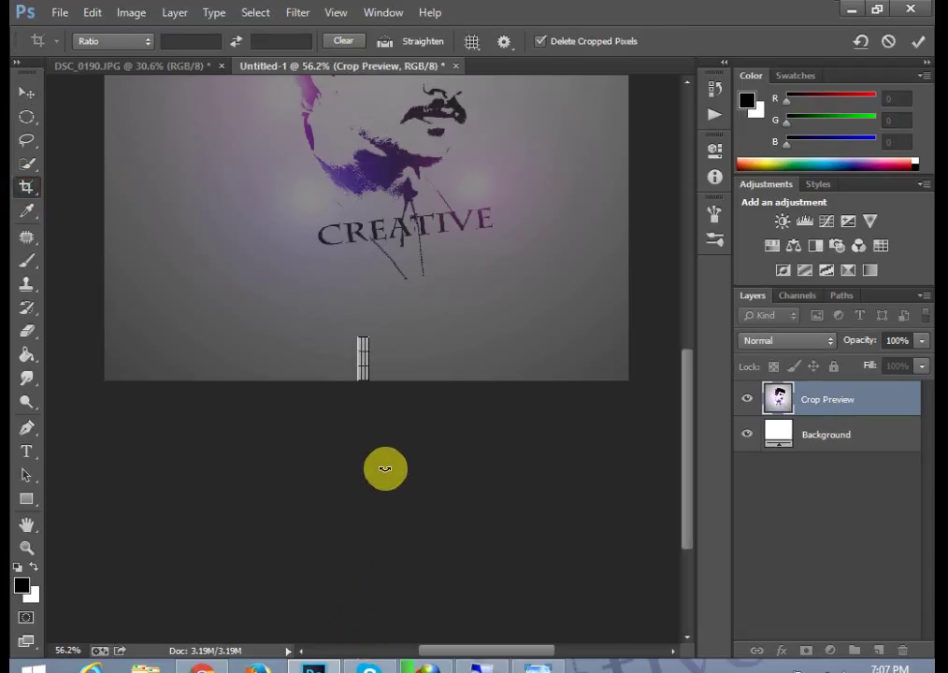
left_click(26, 93)
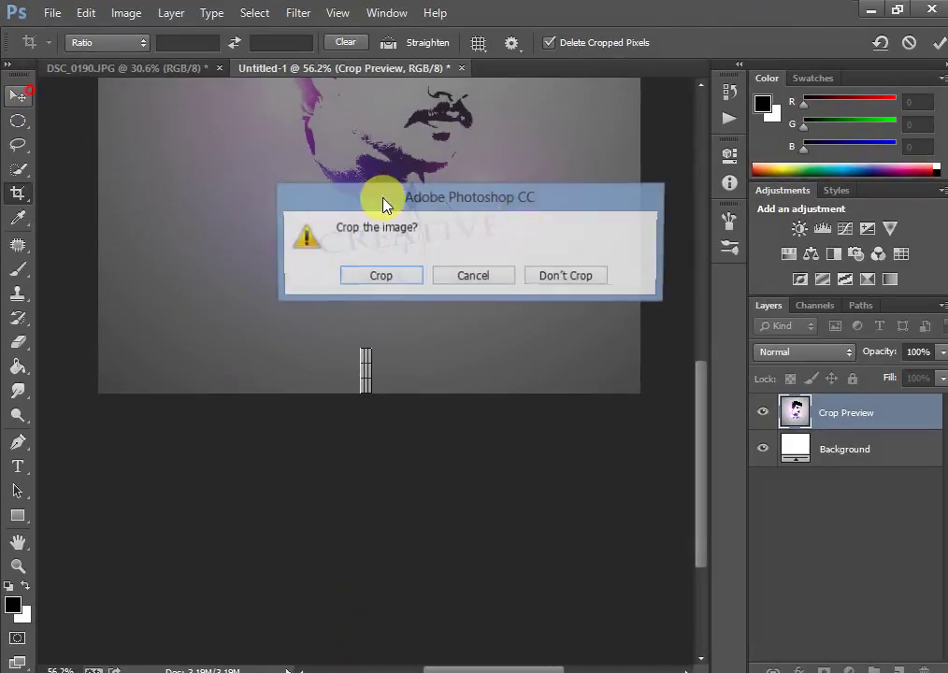
left_click(566, 275)
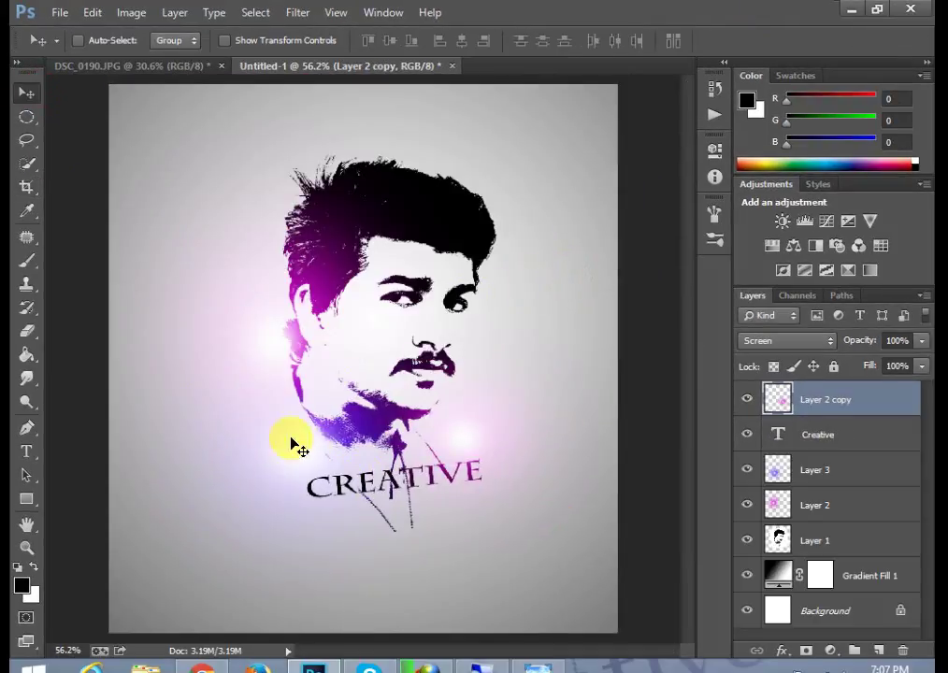
left_click(26, 186)
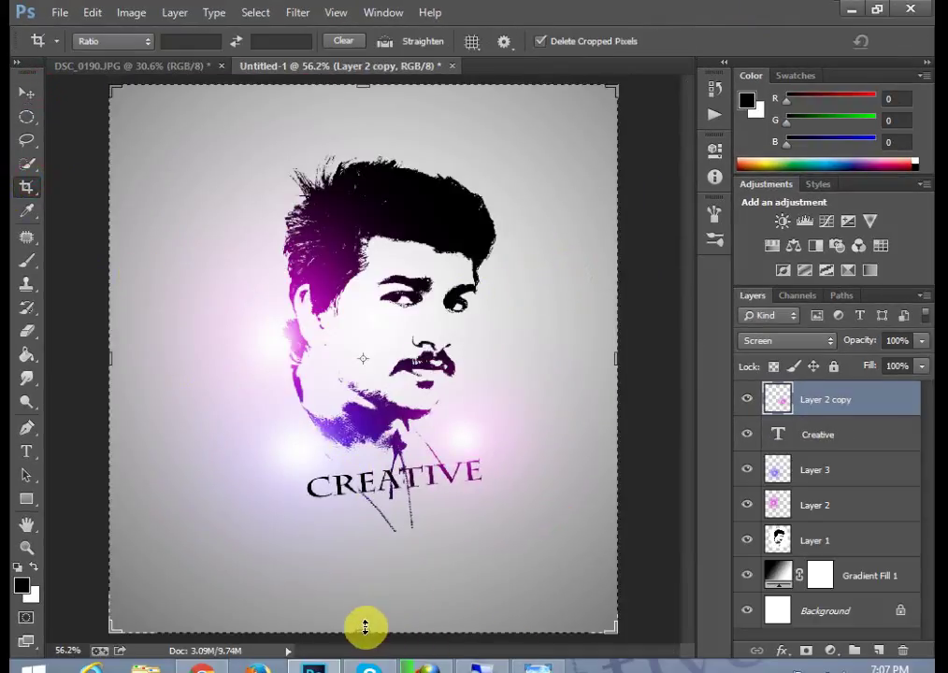
left_click_drag(357, 619, 364, 584)
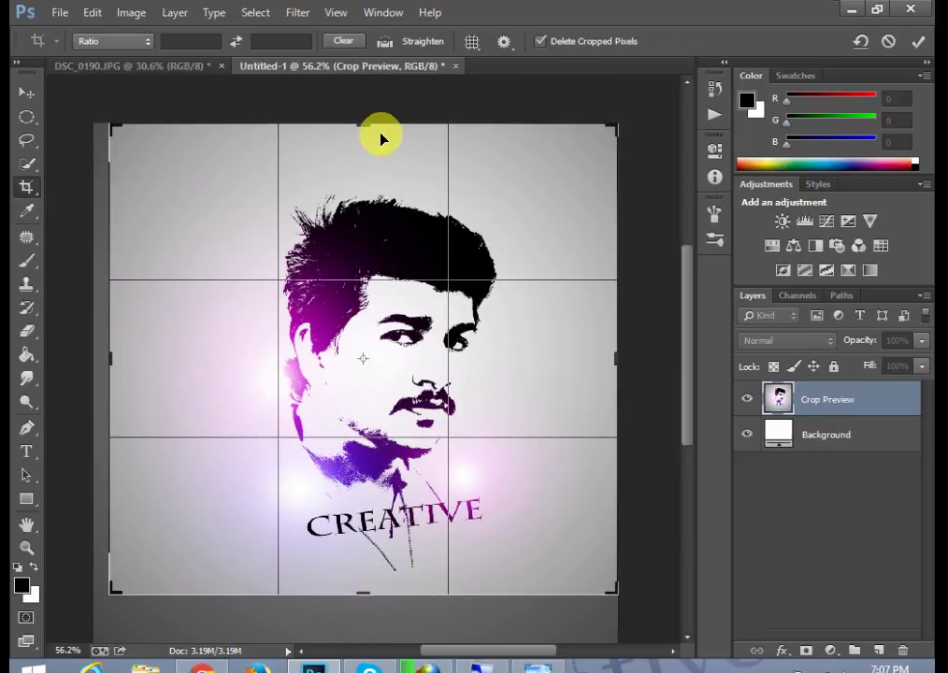
left_click_drag(364, 125, 365, 145)
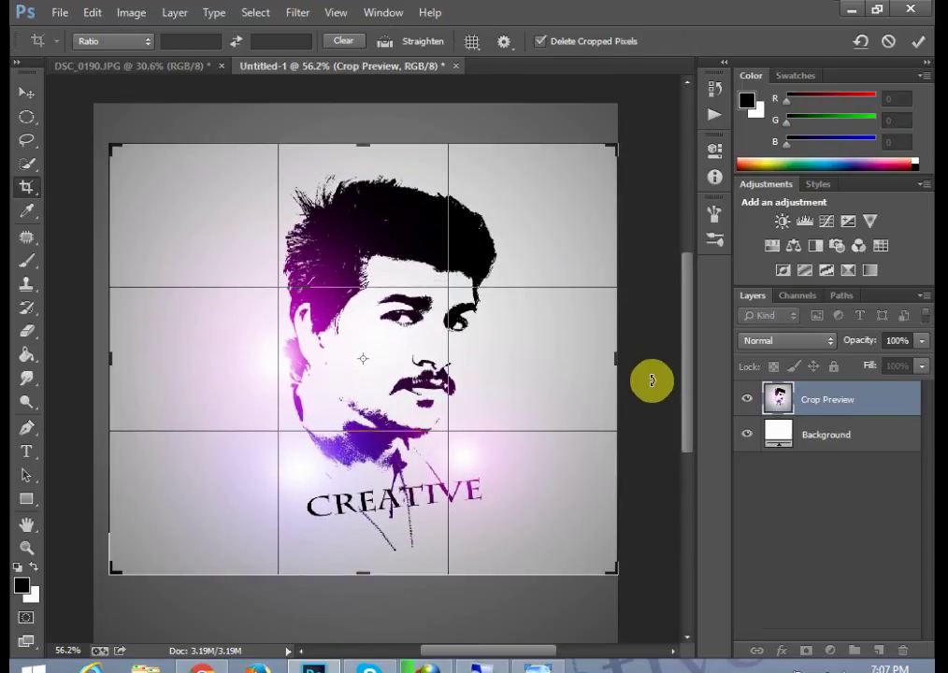
left_click_drag(616, 358, 601, 358)
left_click_drag(125, 362, 151, 360)
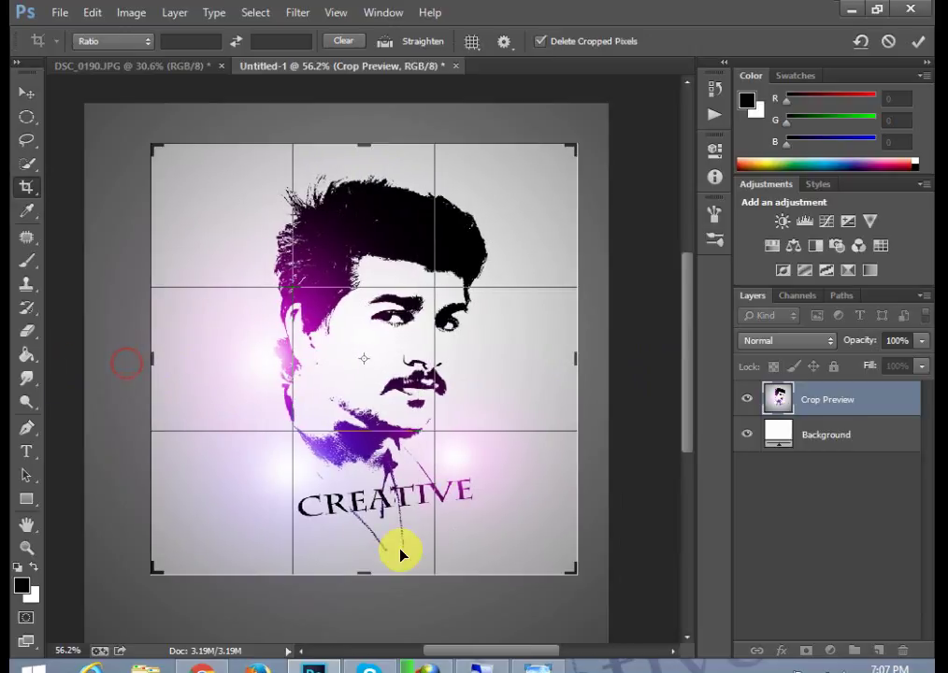
right_click(400, 550)
left_click(441, 517)
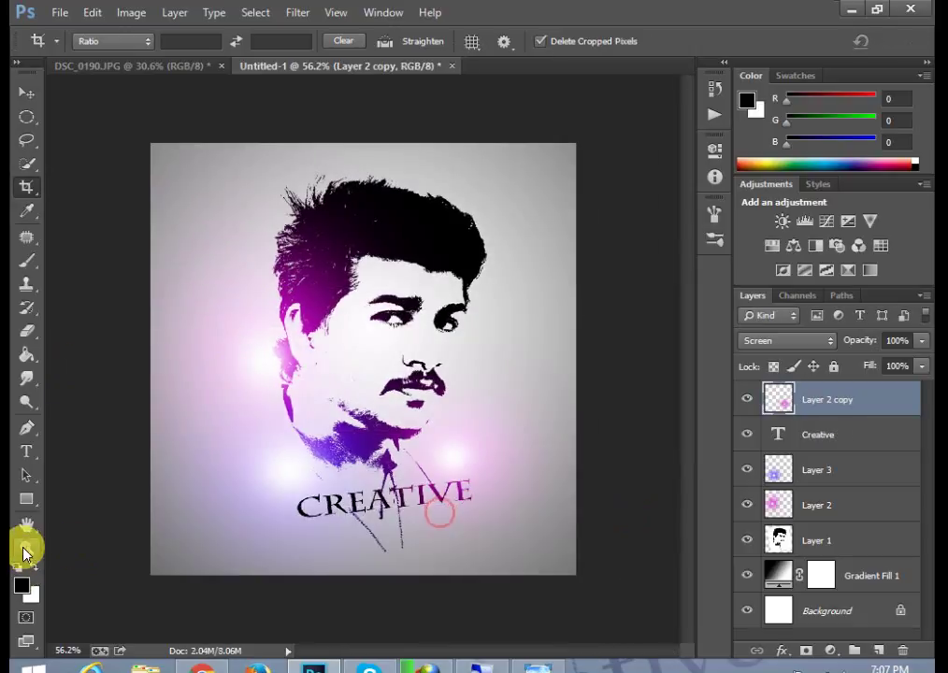
- Fit the cropped image to the screen
left_click(27, 547)
right_click(436, 363)
left_click(475, 377)
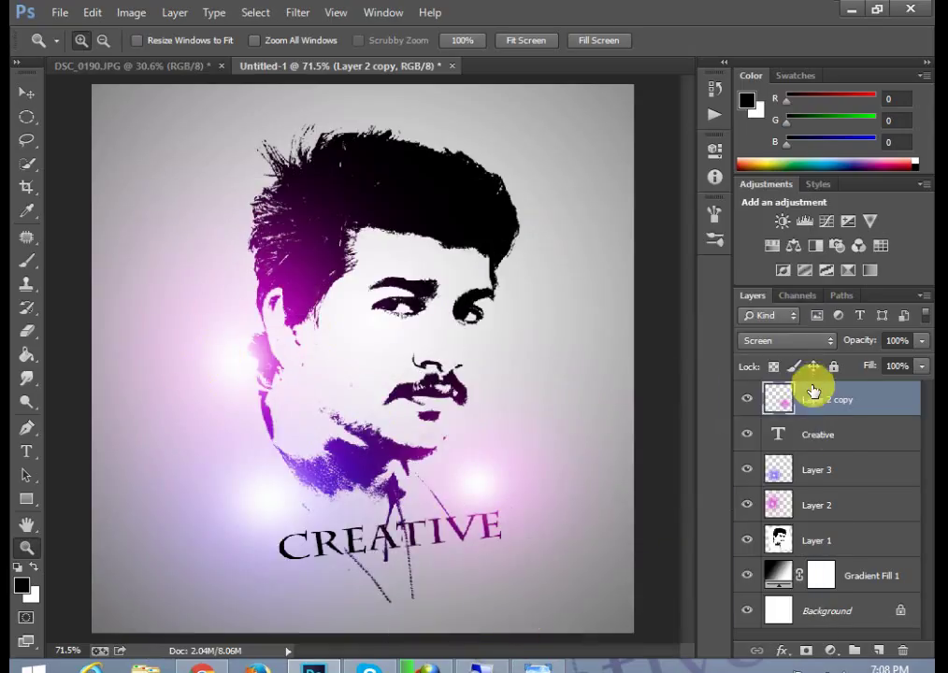
- Lower the glow fills to Layer 2 52%, Layer 3 28%, and Layer 2 copy 49%
left_click(819, 475)
left_click(812, 505)
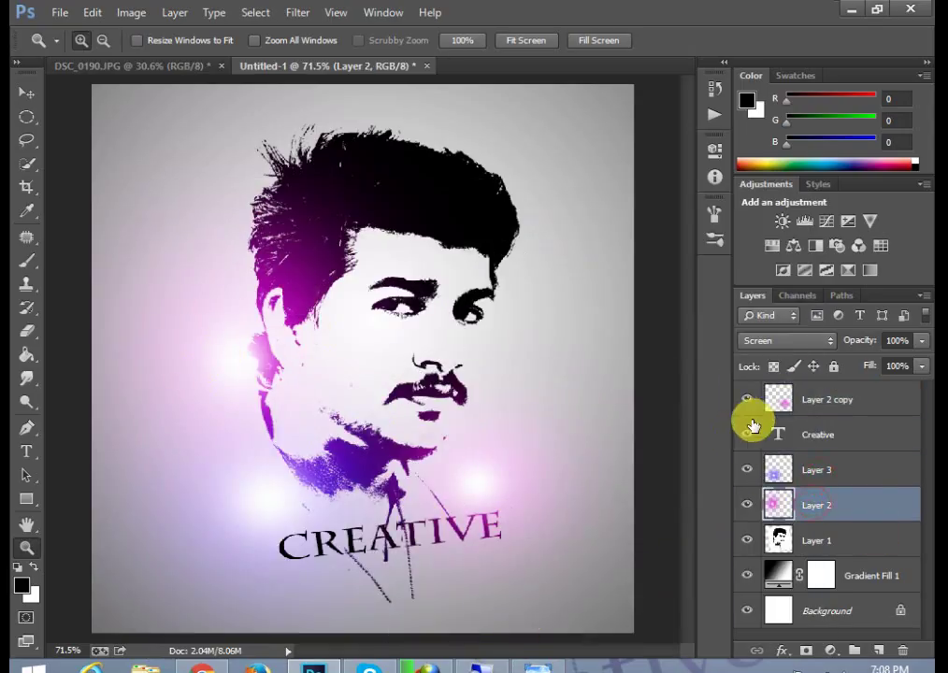
left_click(921, 366)
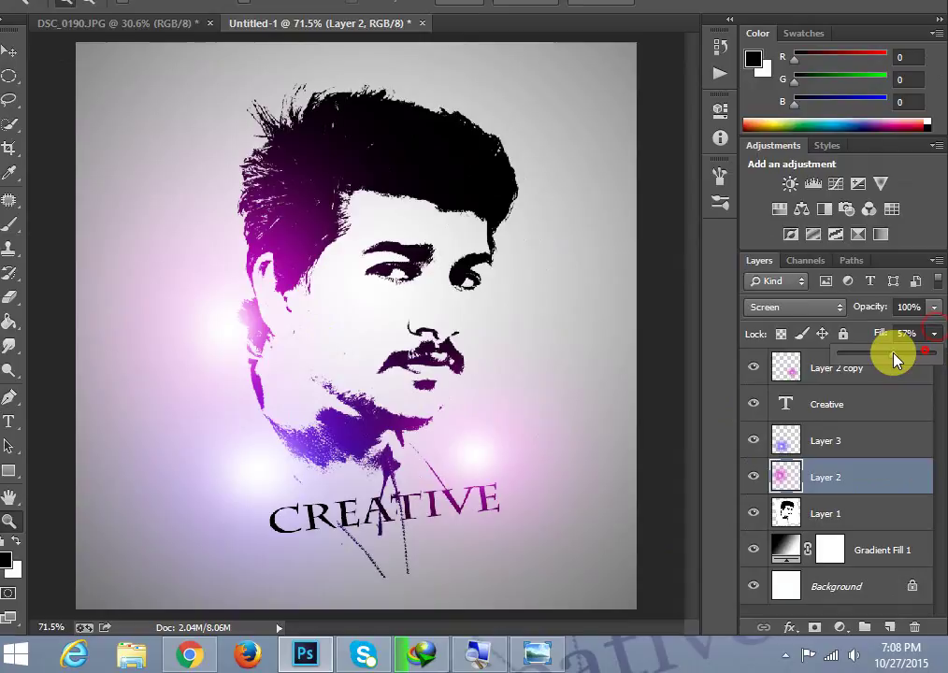
mouse_move(894, 361)
left_mouse_down()
mouse_move(876, 361)
mouse_move(893, 363)
left_mouse_up()
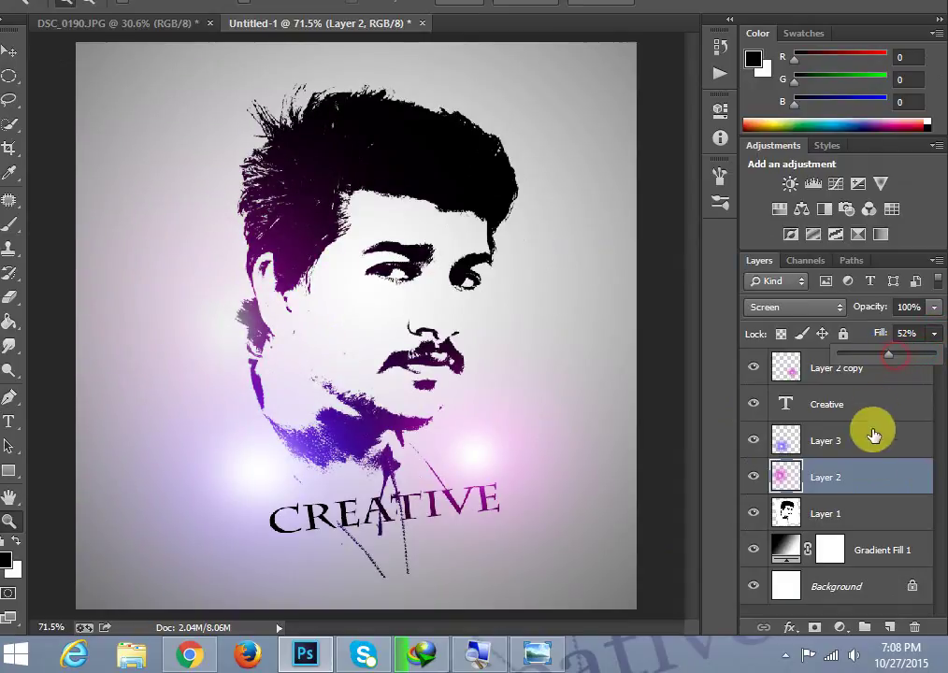
left_click(842, 441)
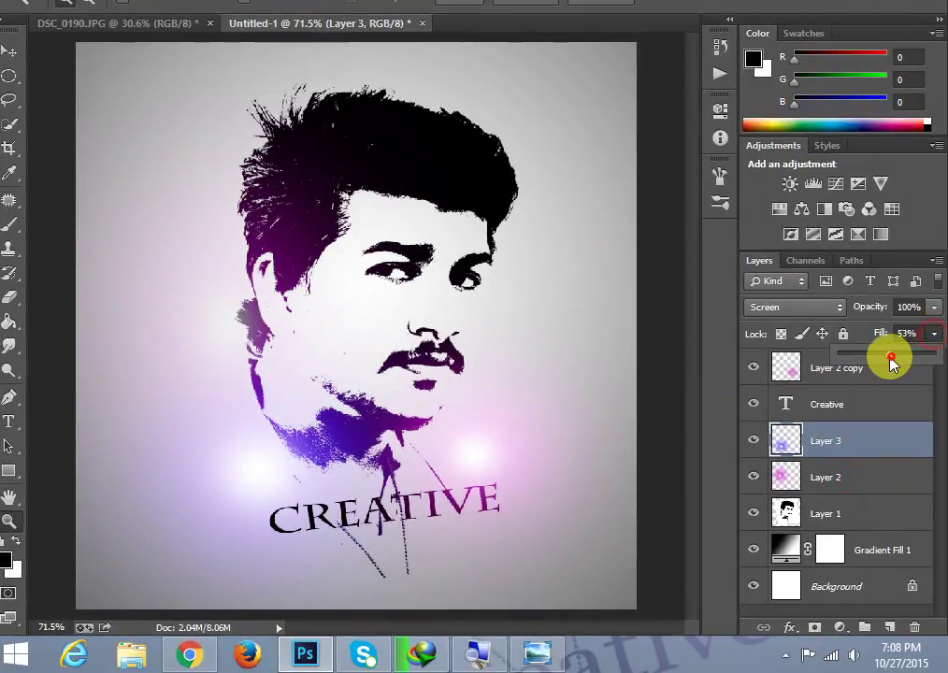
left_click_drag(890, 362, 884, 360)
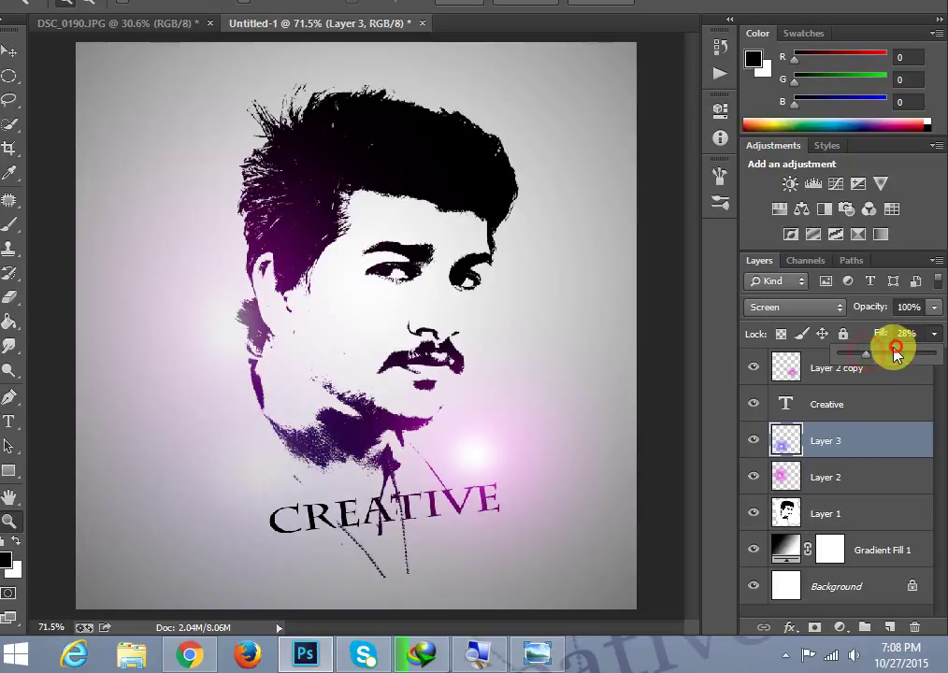
left_click(834, 371)
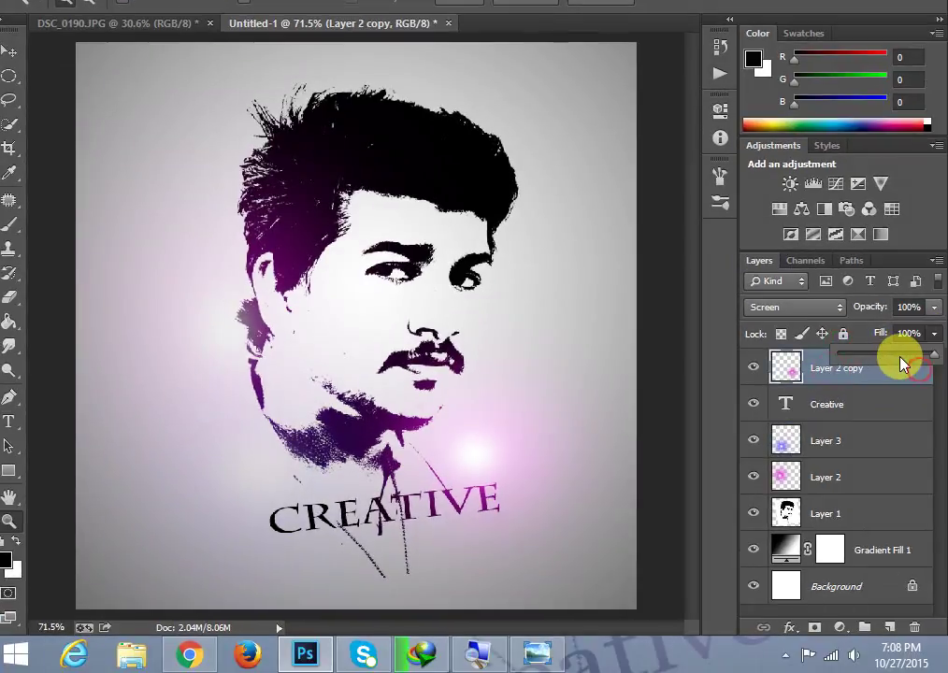
left_click_drag(903, 364, 886, 361)
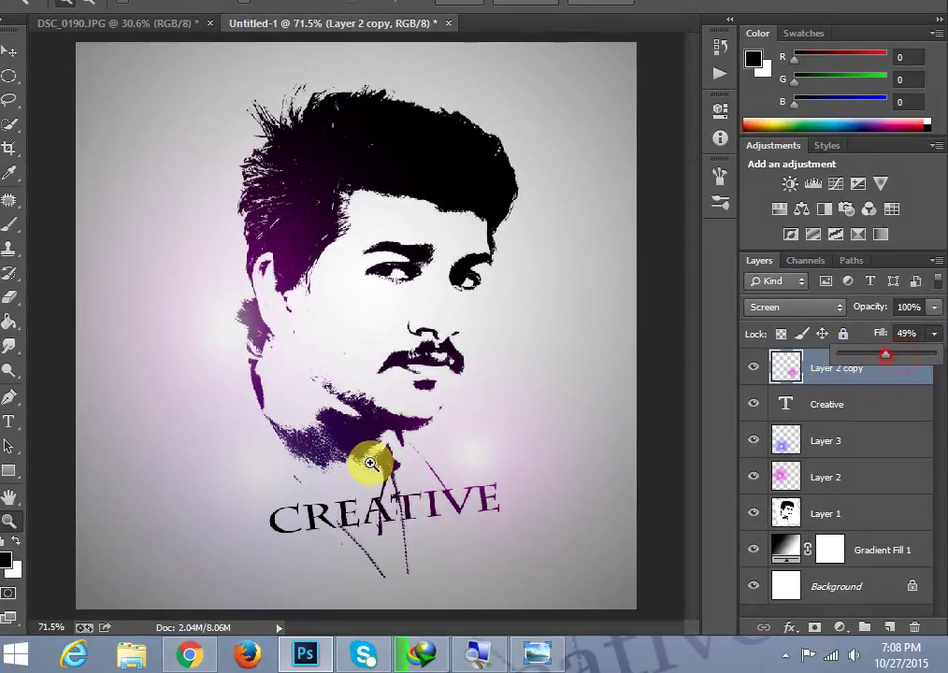
- Reselect Layer 2, Layer 3 and Layer 2 copy to verify their fill values
left_click(824, 462)
left_click(820, 472)
left_click(832, 400)
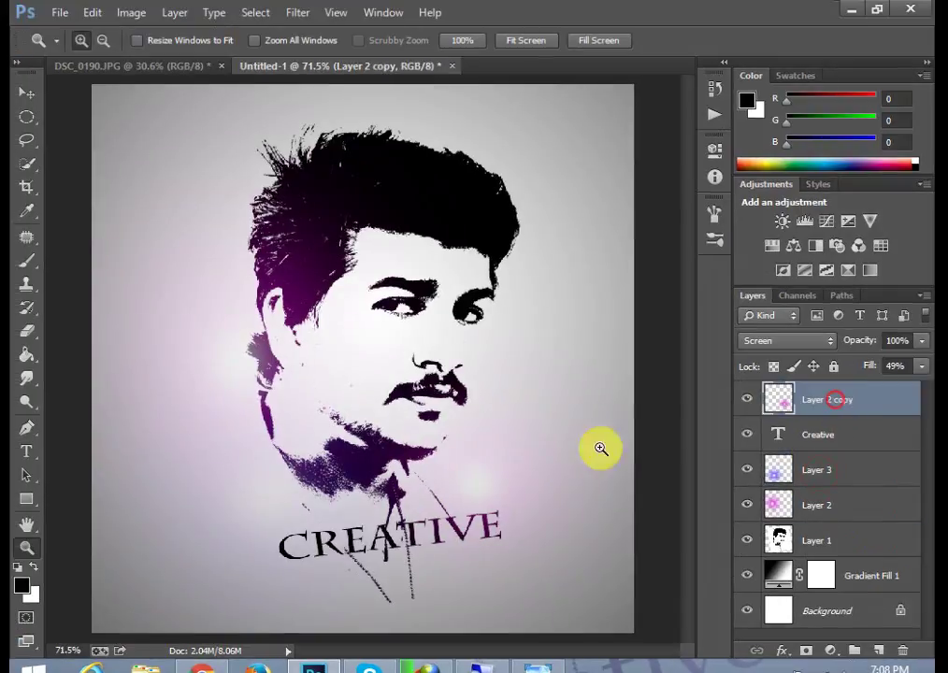
- Compare against the finished portrait in Photo Viewer, then minimize Photoshop and refresh the desktop
left_click(538, 665)
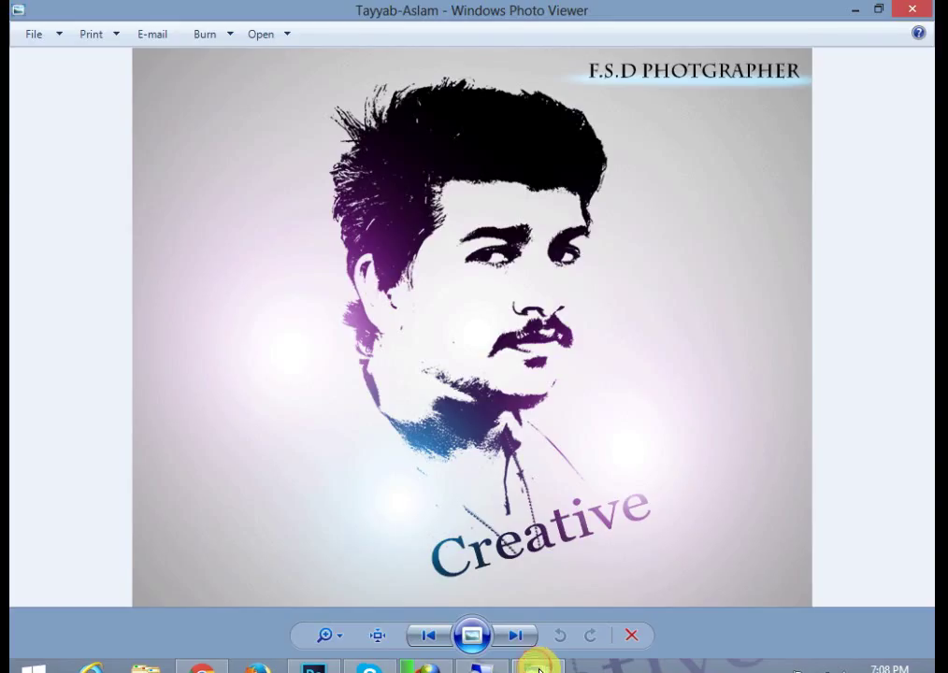
left_click(541, 667)
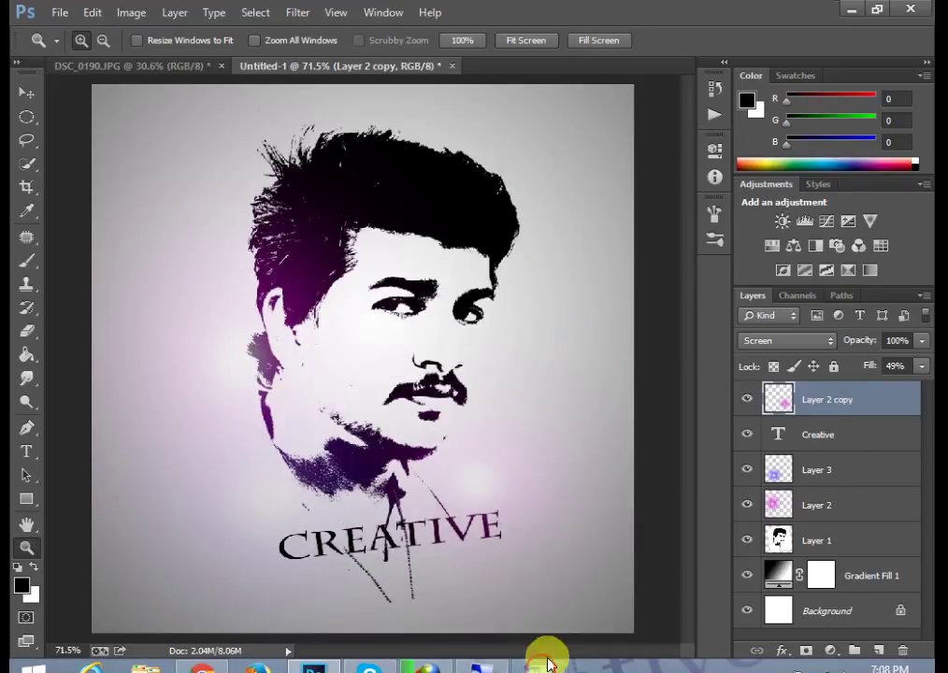
left_click(846, 6)
right_click(544, 309)
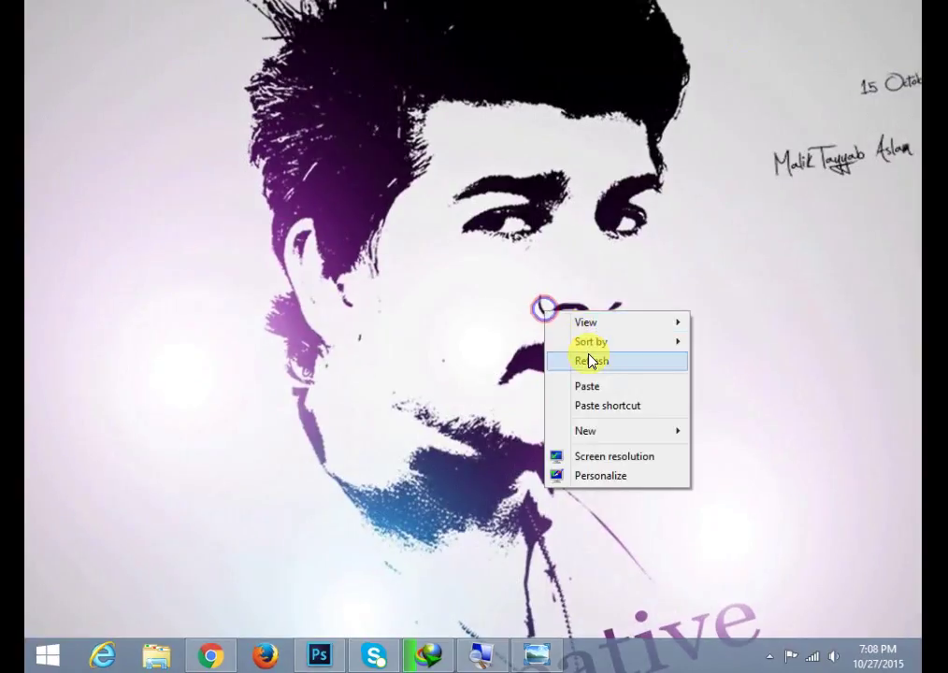
left_click(589, 359)
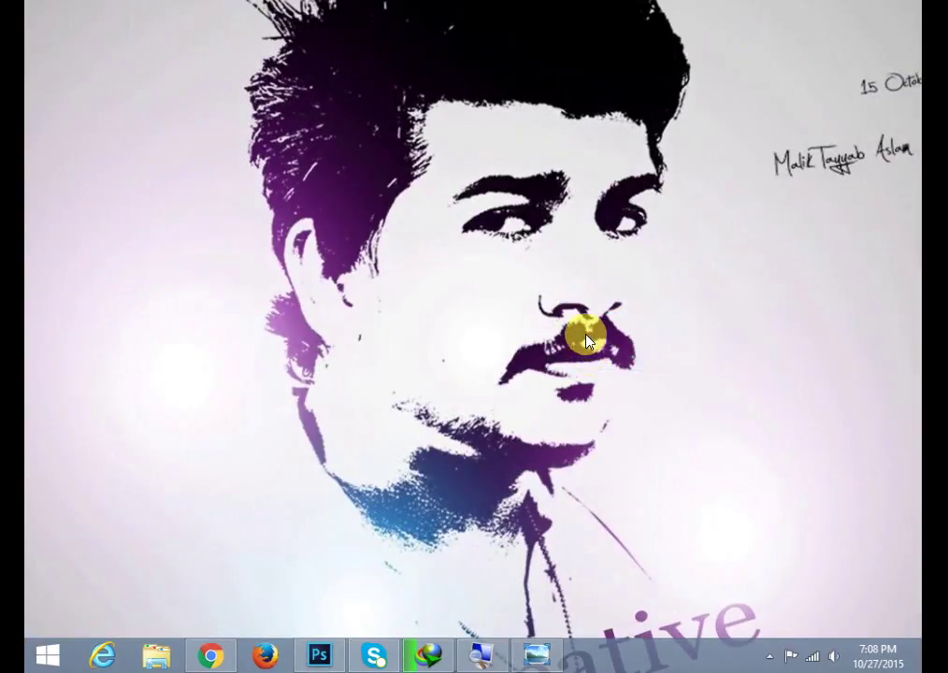